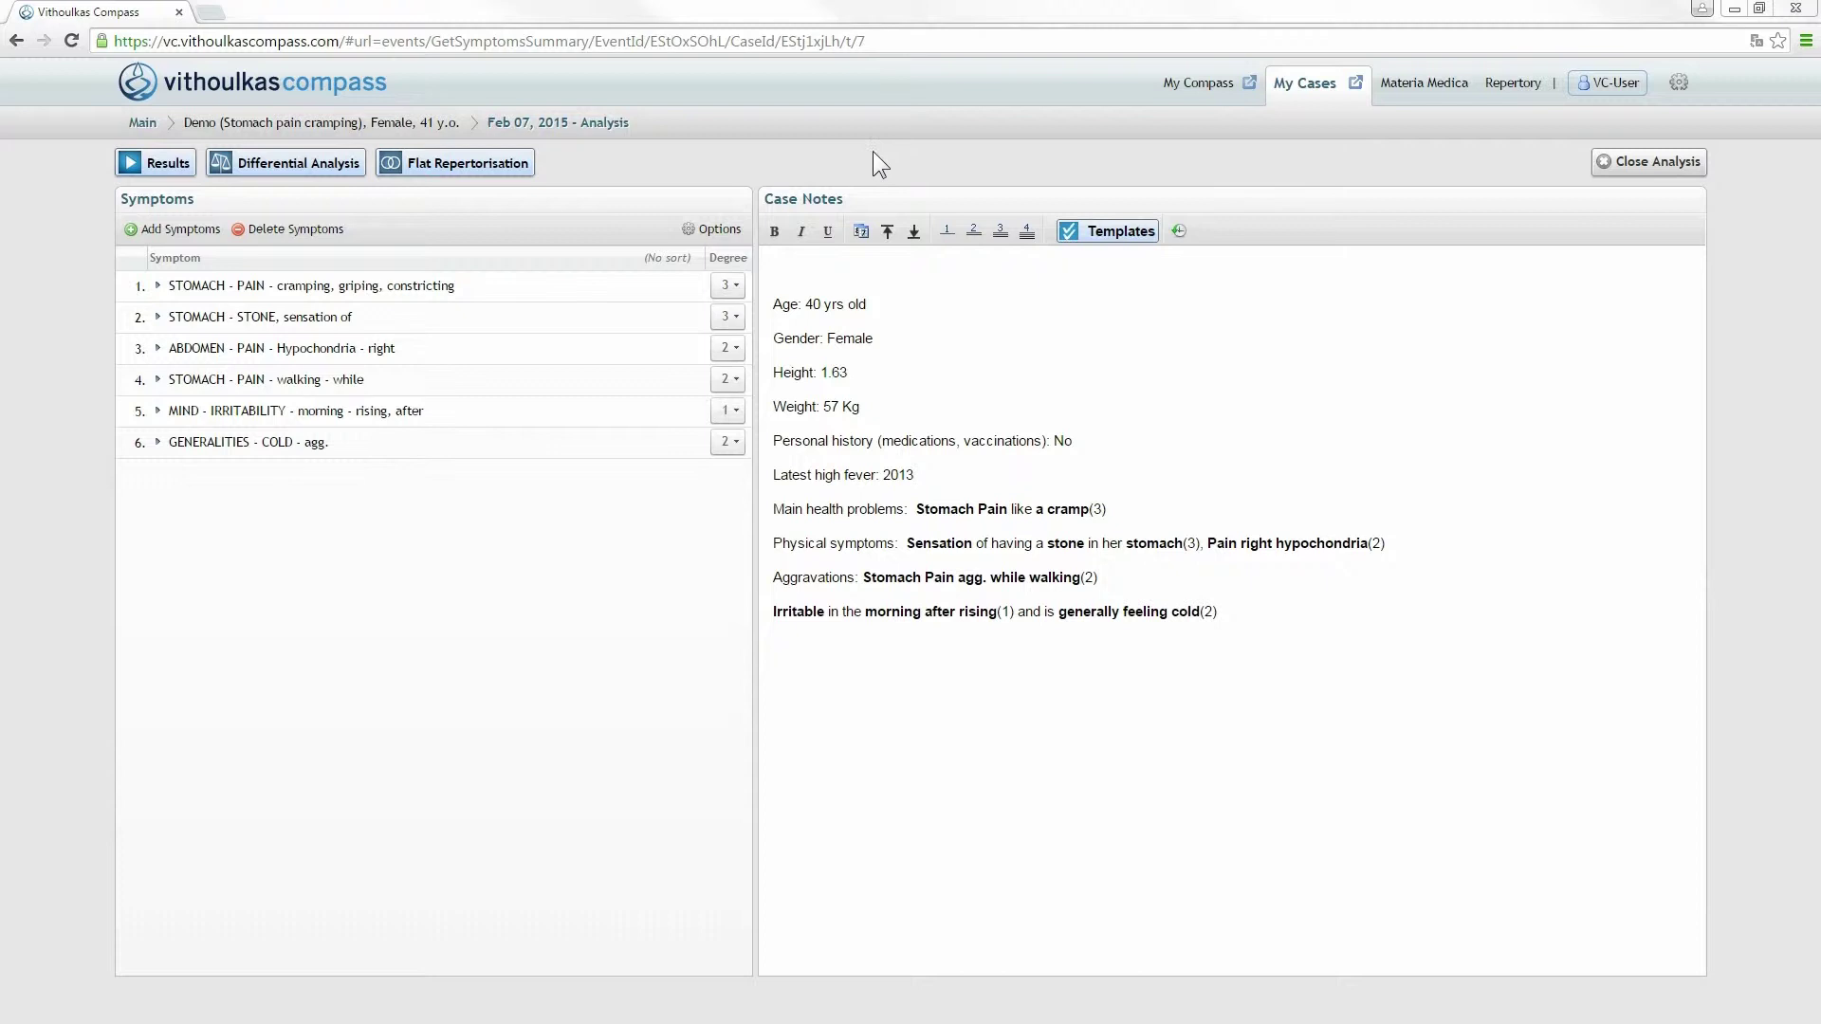
Calculate the proposed remedies and run a specific analysis of Bryonia alba and Nux vomica.
click(165, 167)
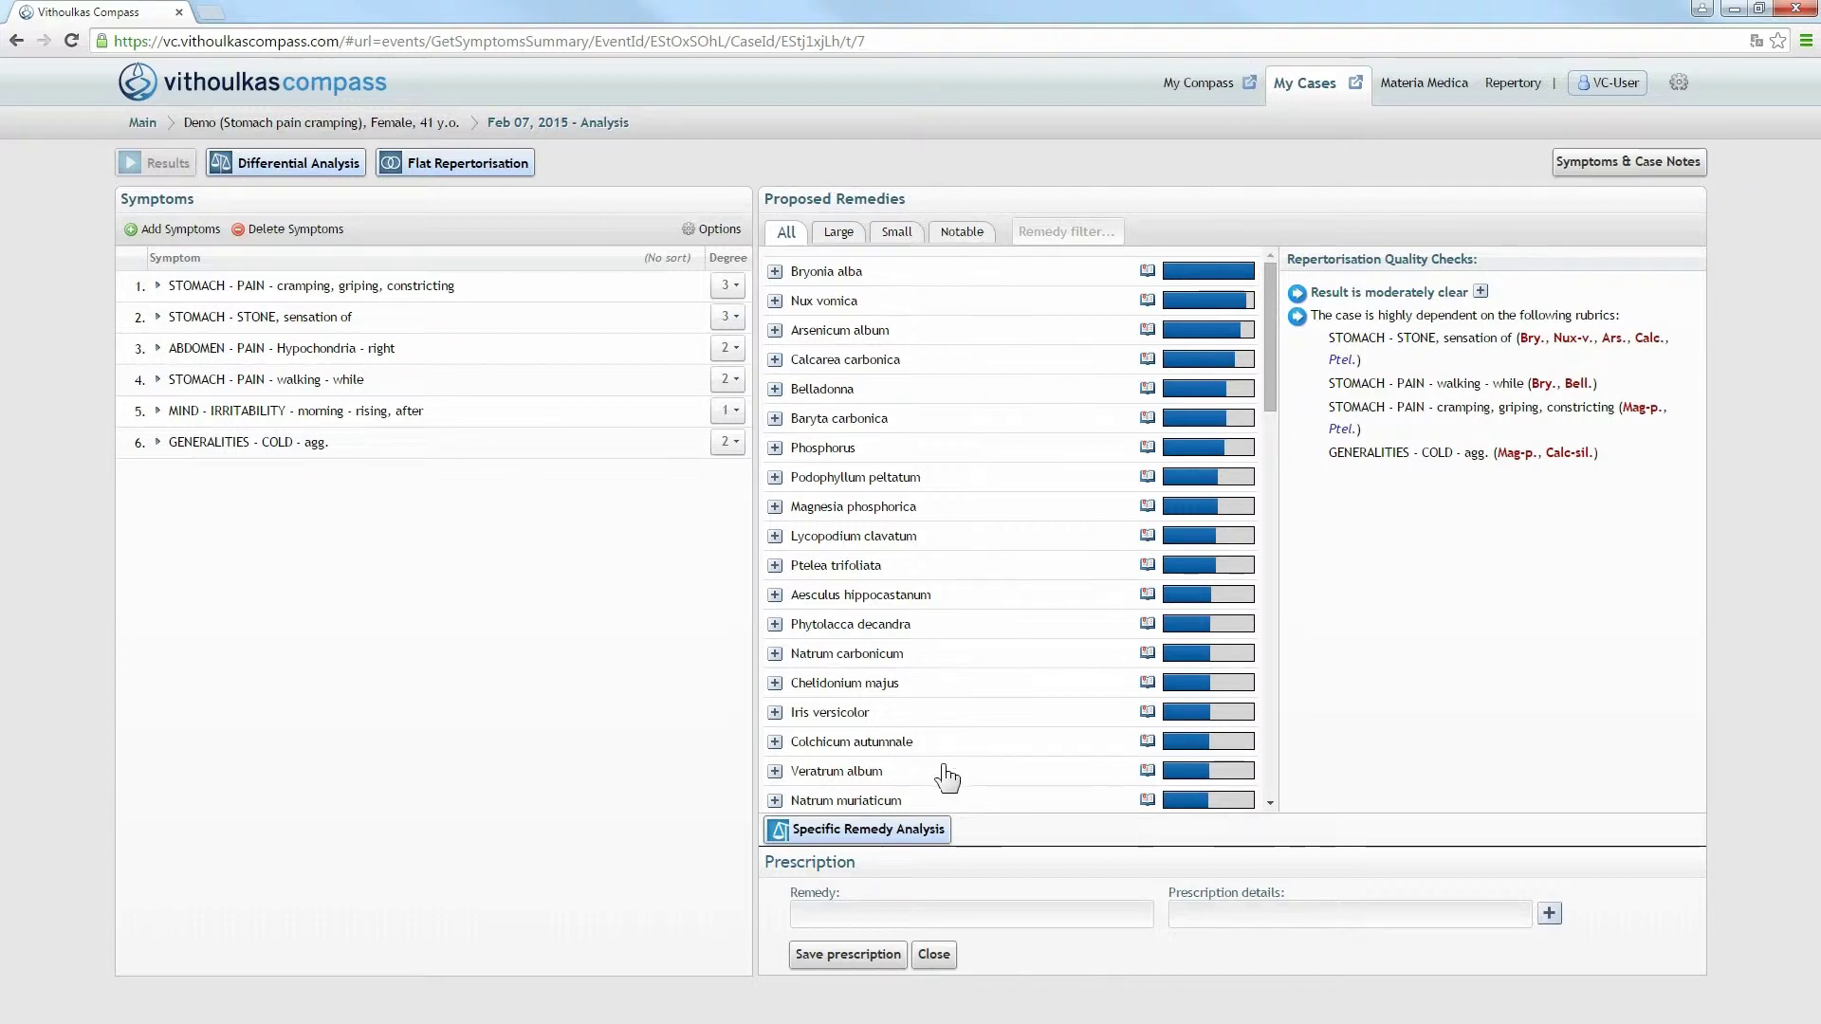
click(871, 838)
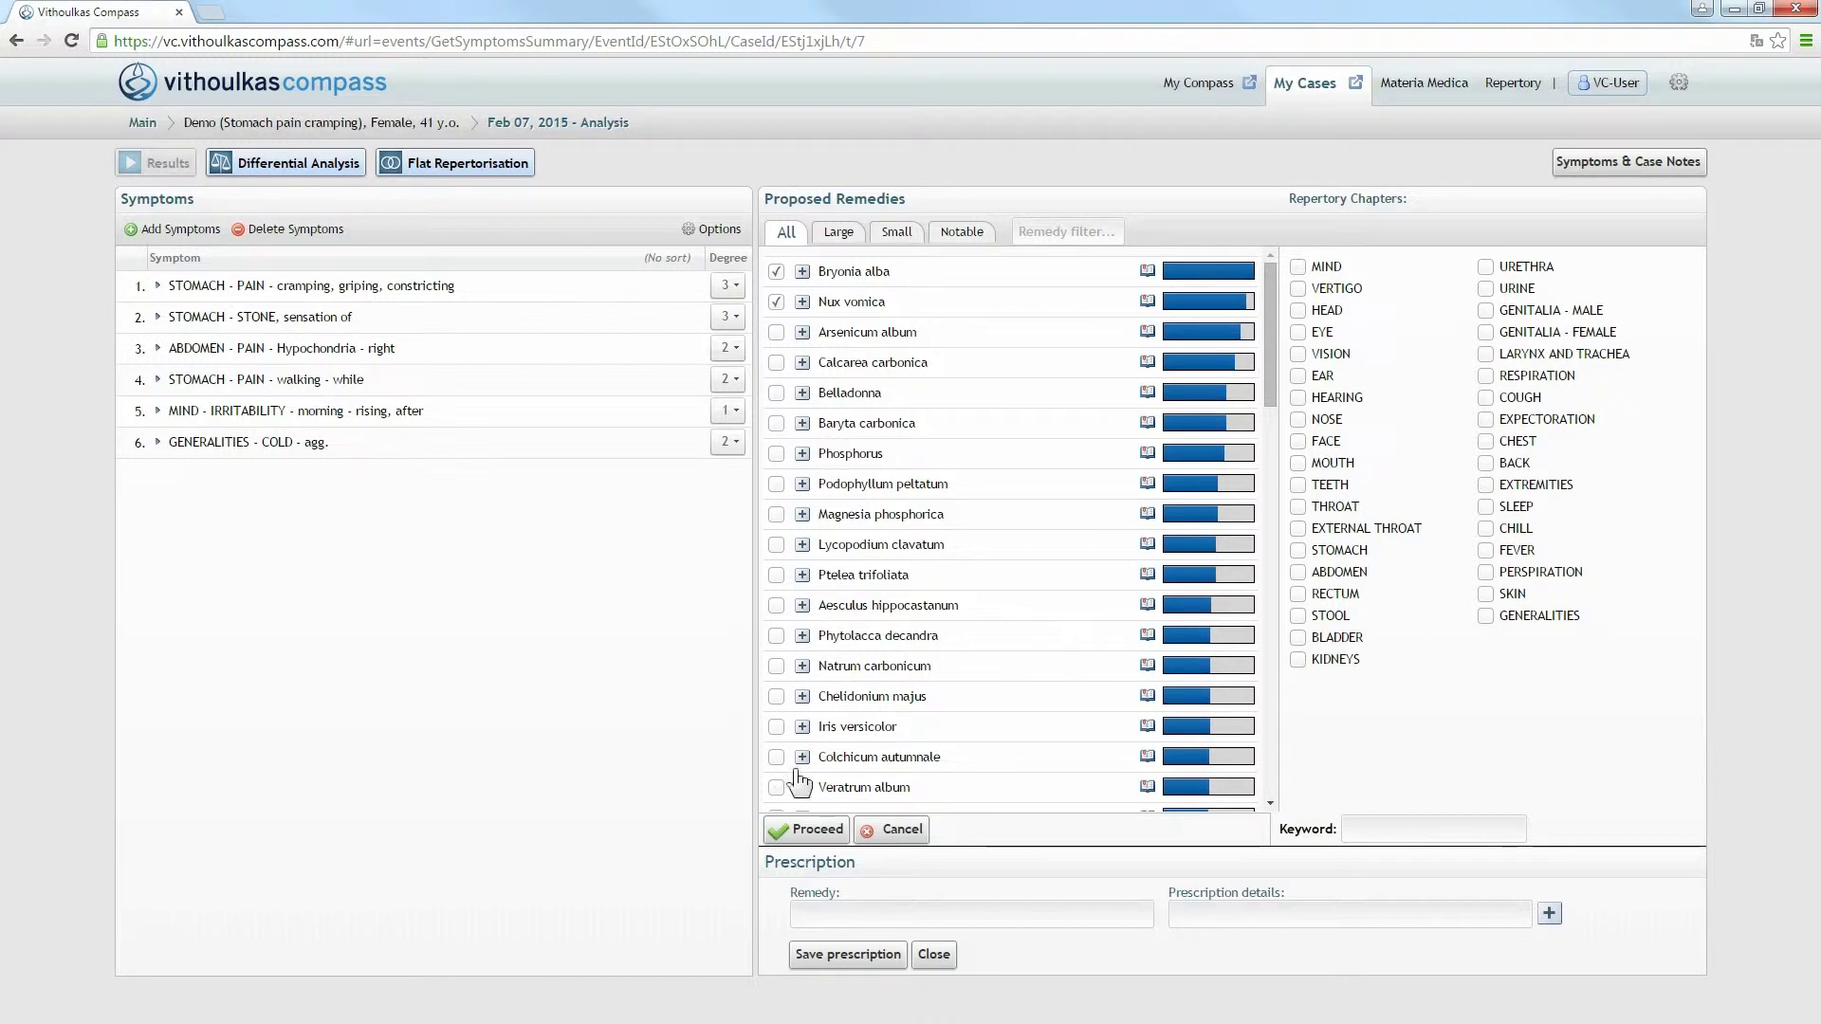
click(804, 834)
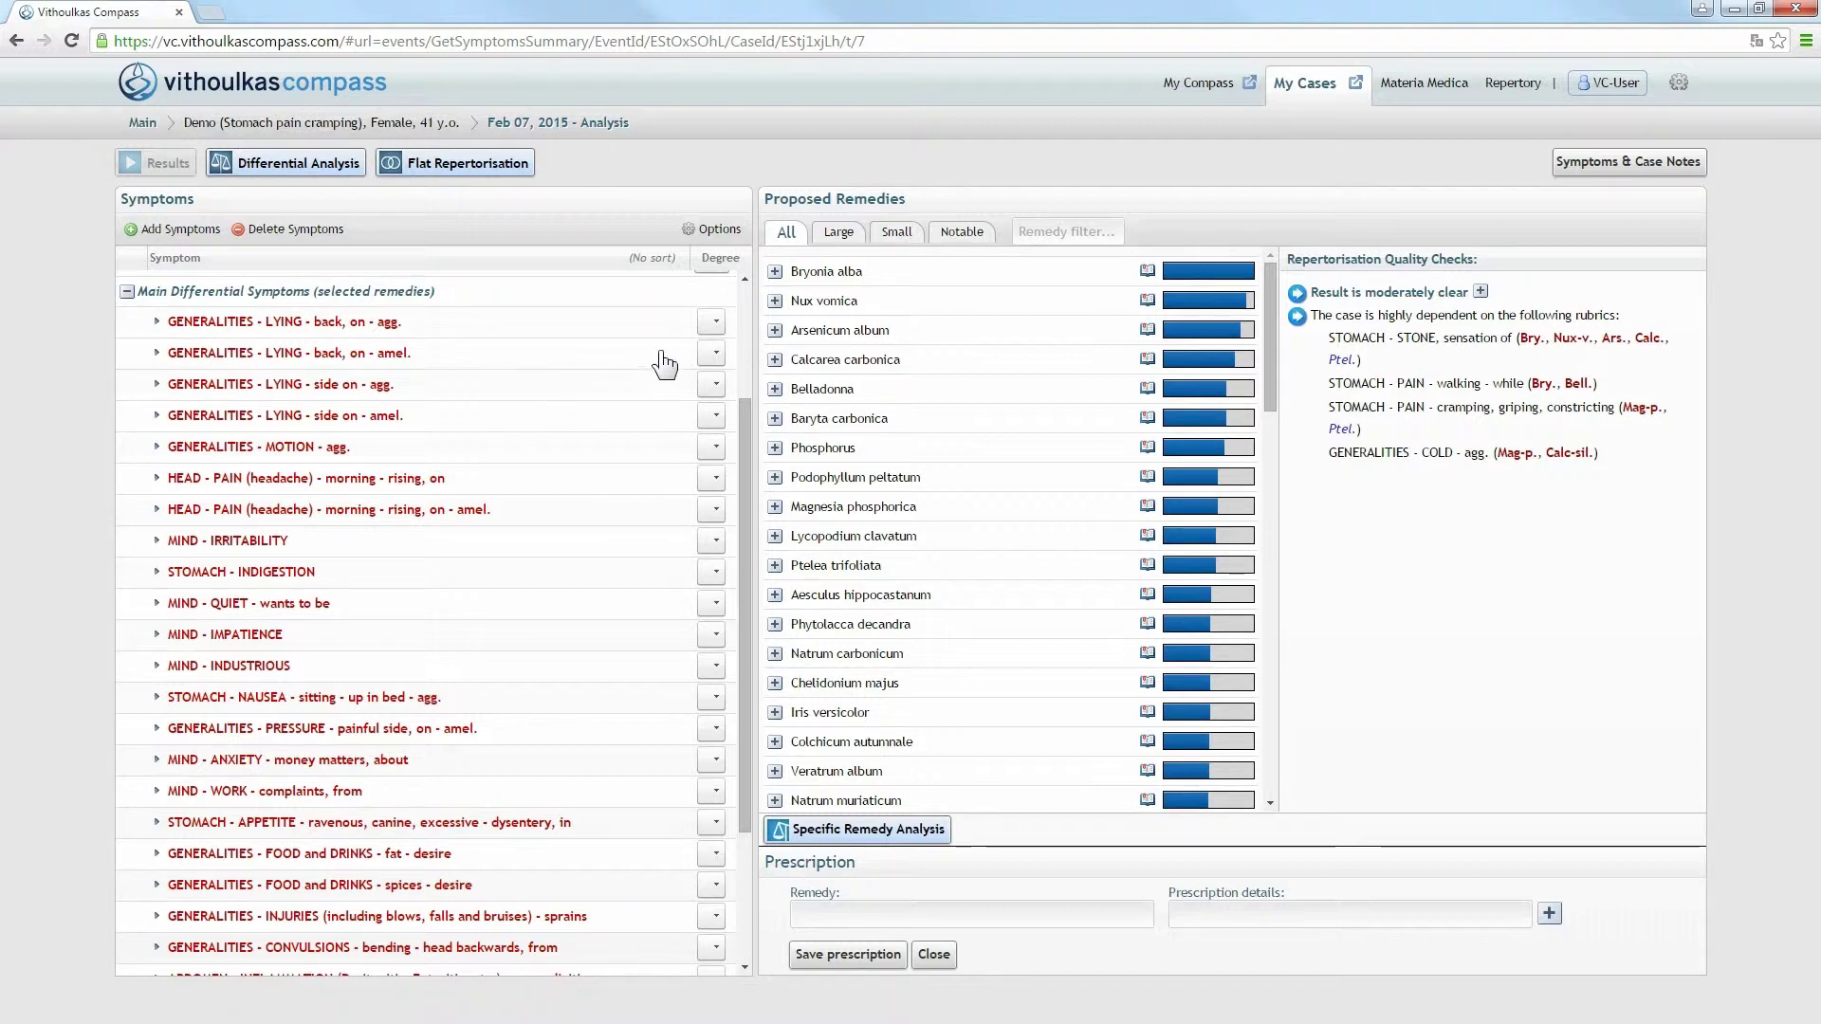
Give the differential rubrics GENERALITIES - MOTION - agg. and MIND - QUIET - wants to be degree 2 each.
click(717, 324)
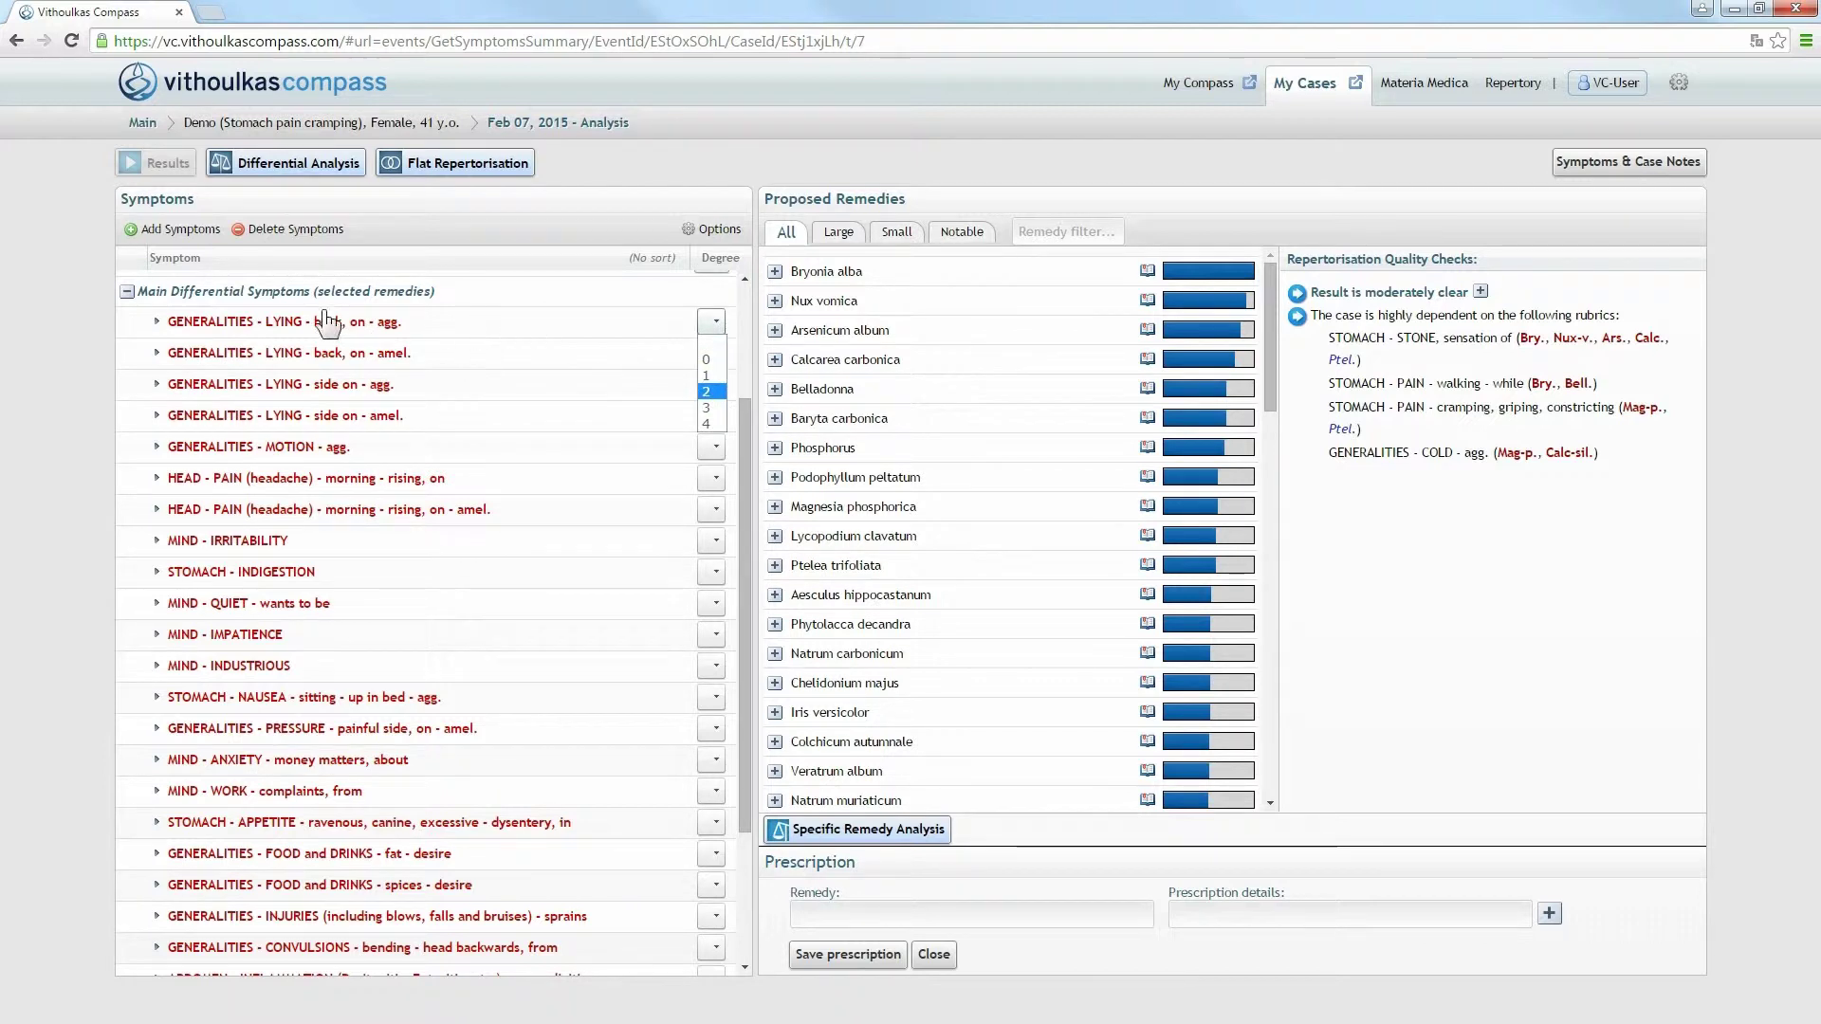
click(127, 291)
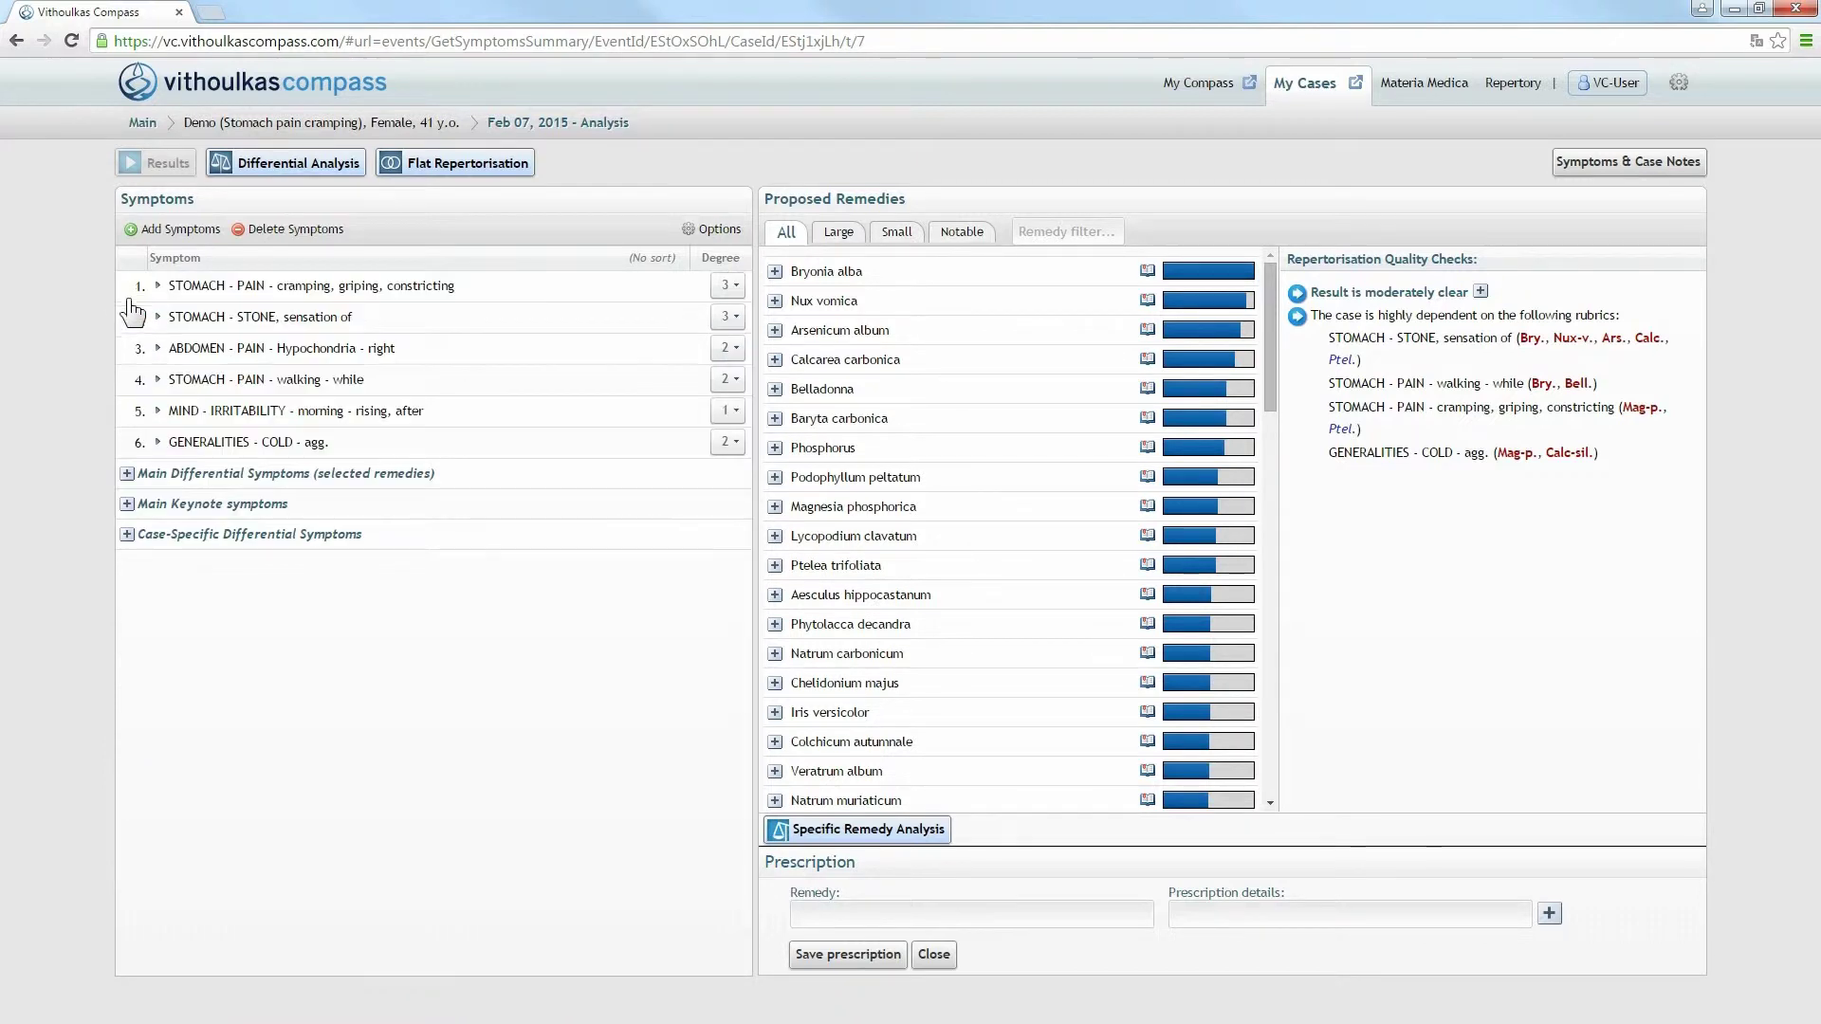
click(126, 474)
scroll(126, 484, down, 2)
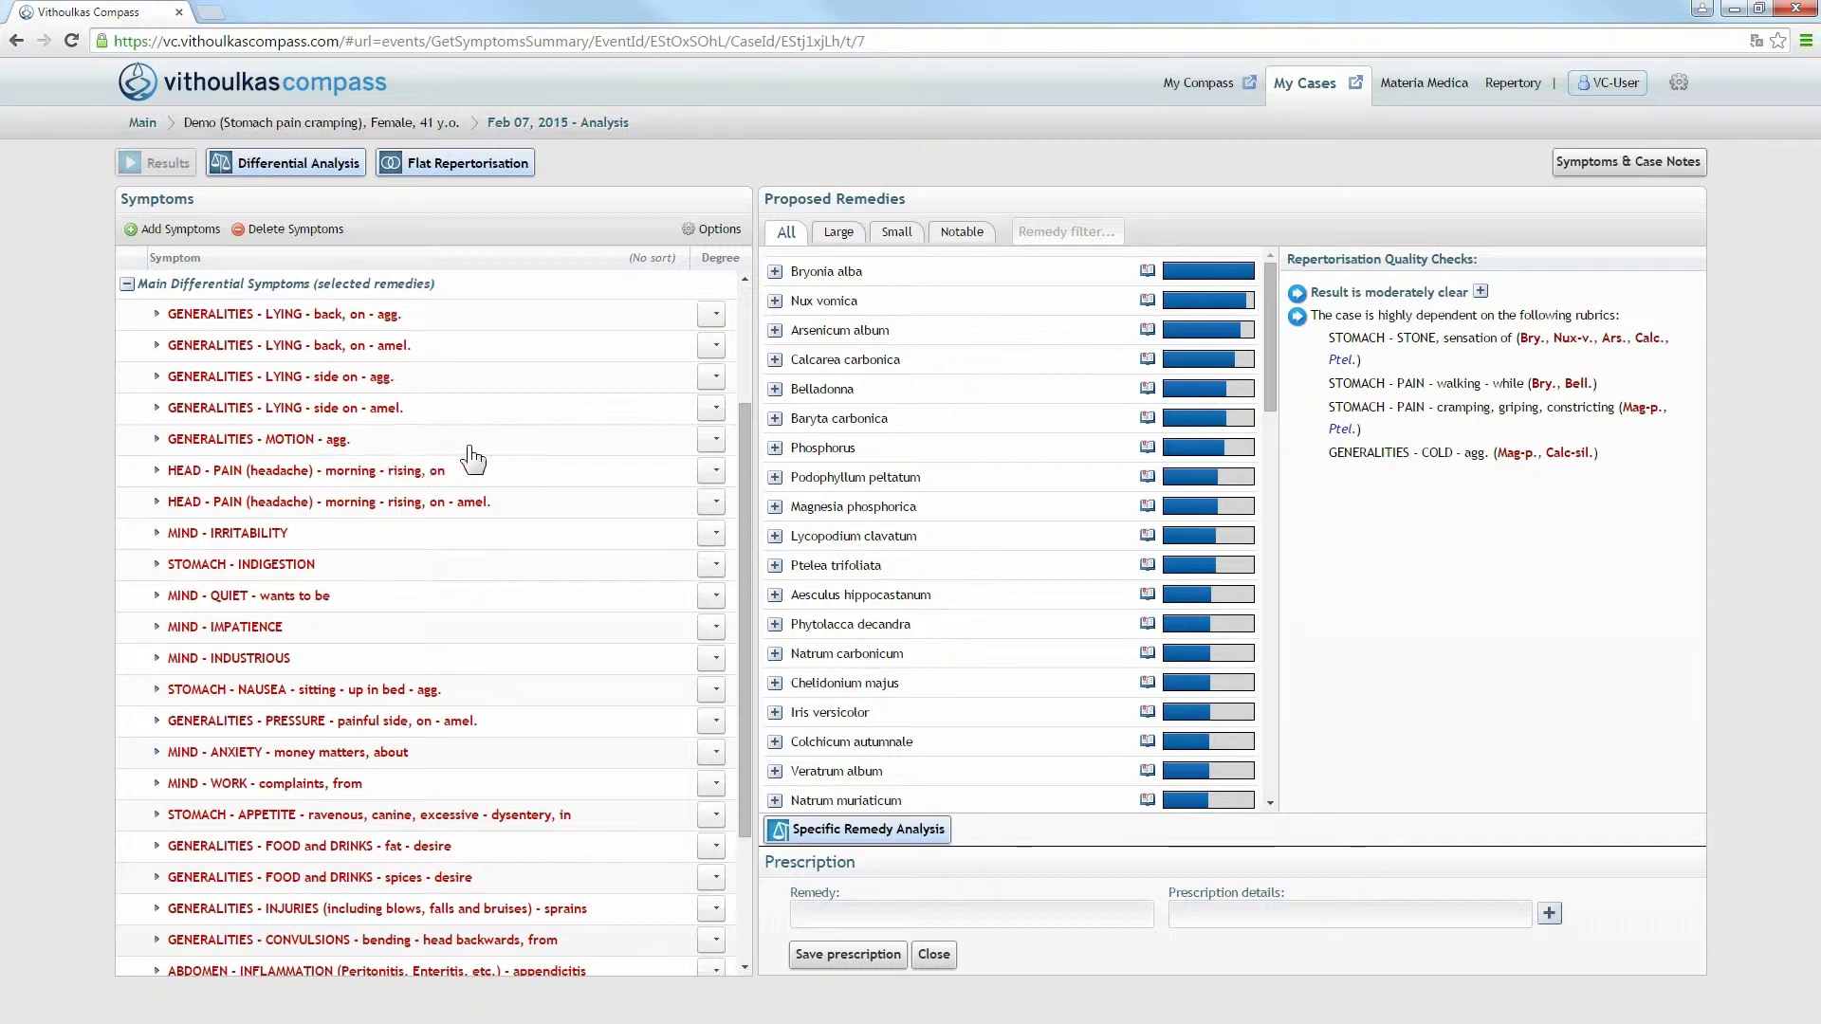
click(719, 445)
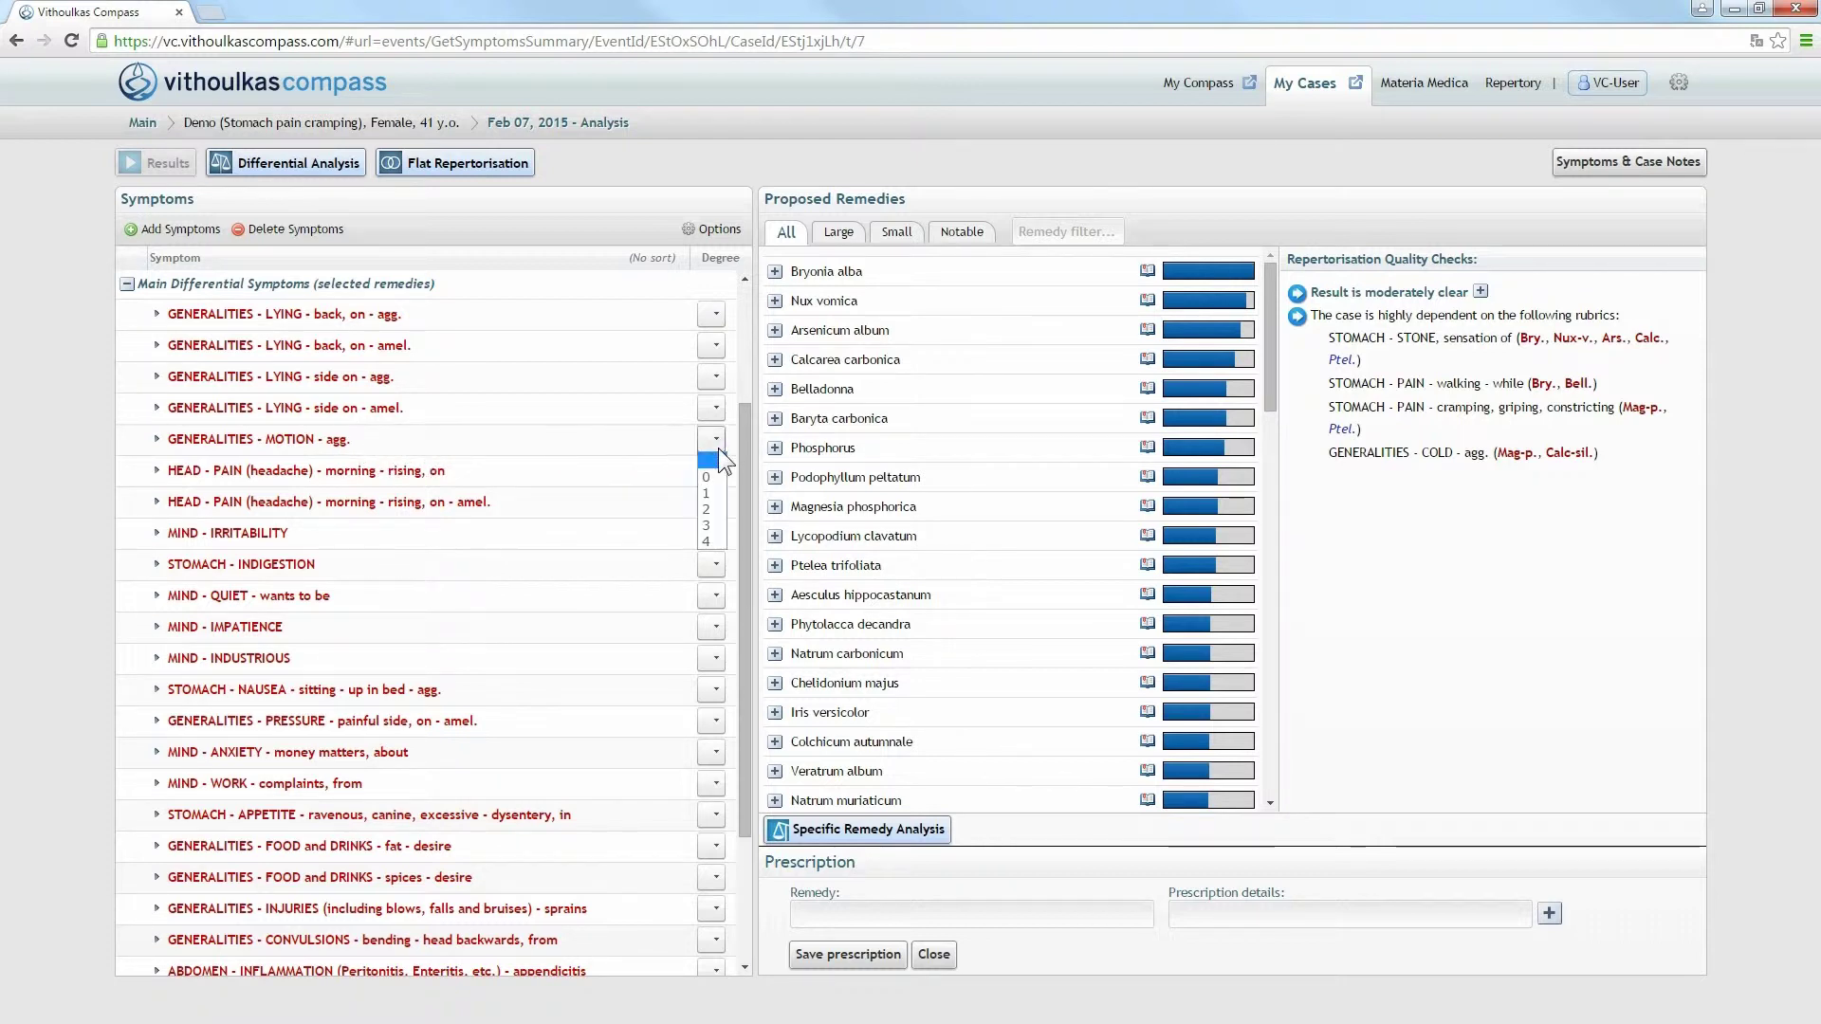
click(715, 509)
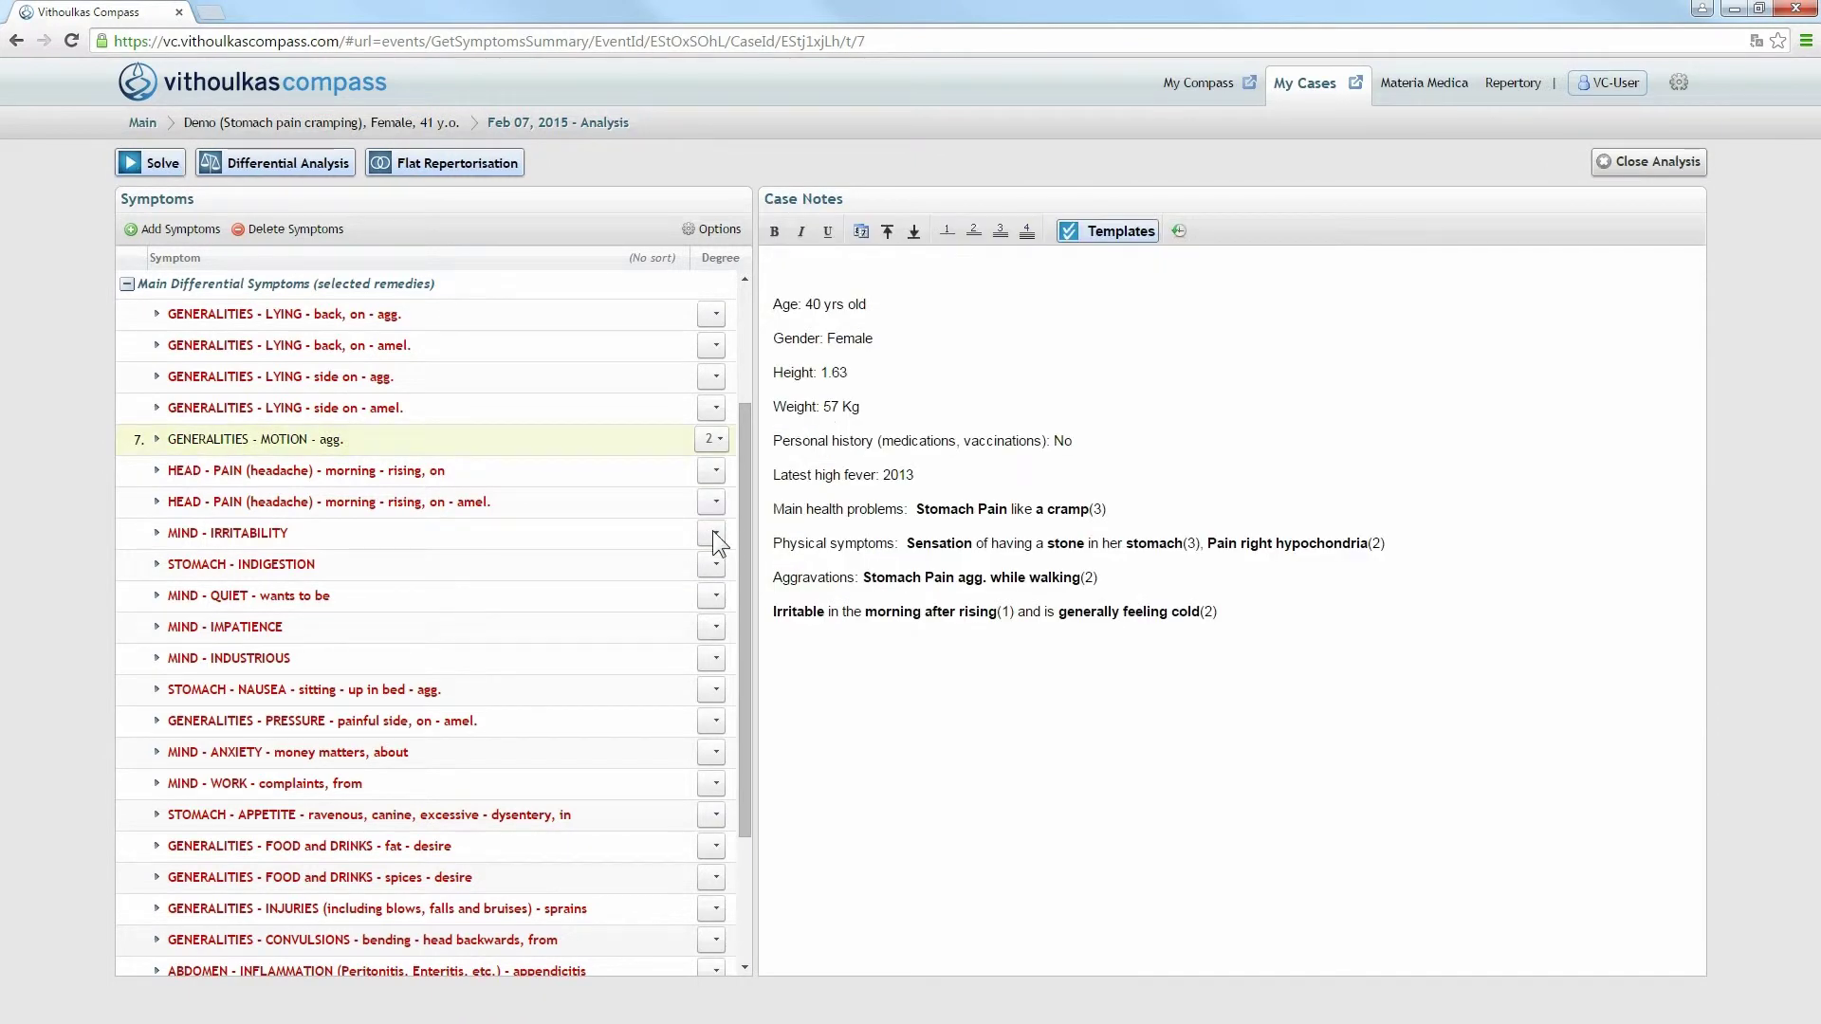
click(720, 598)
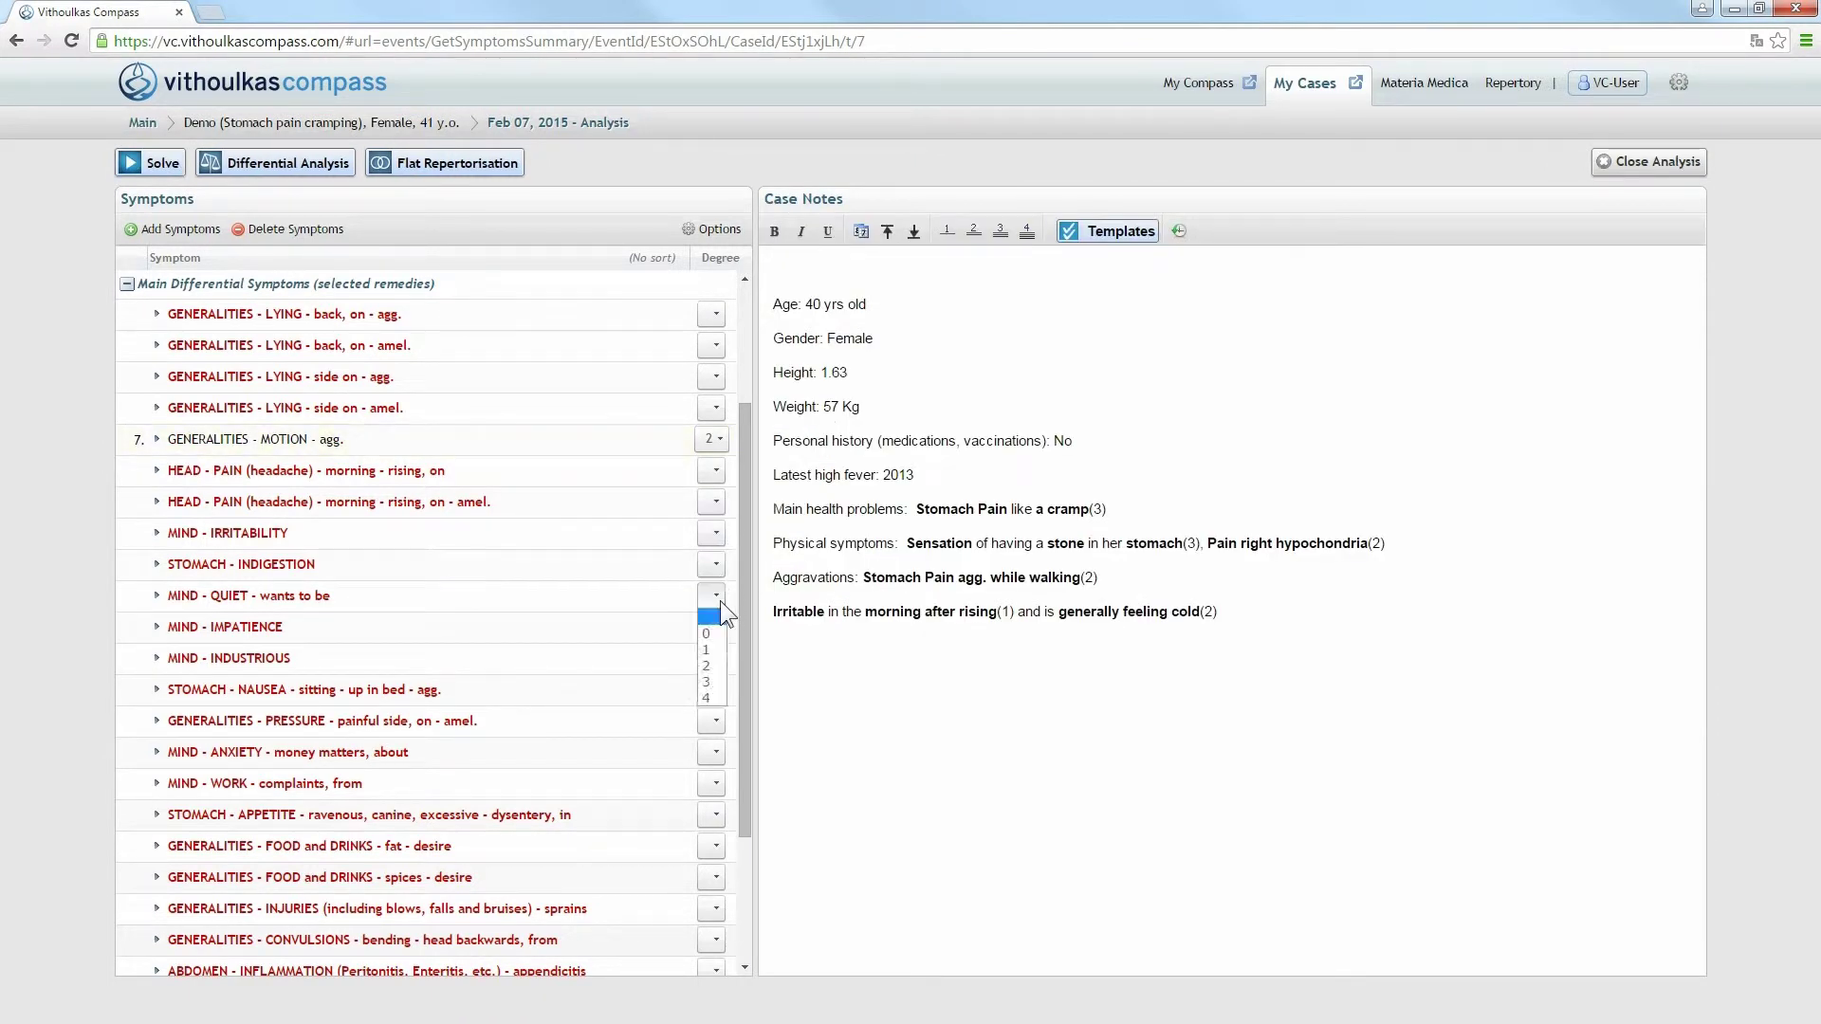
click(717, 666)
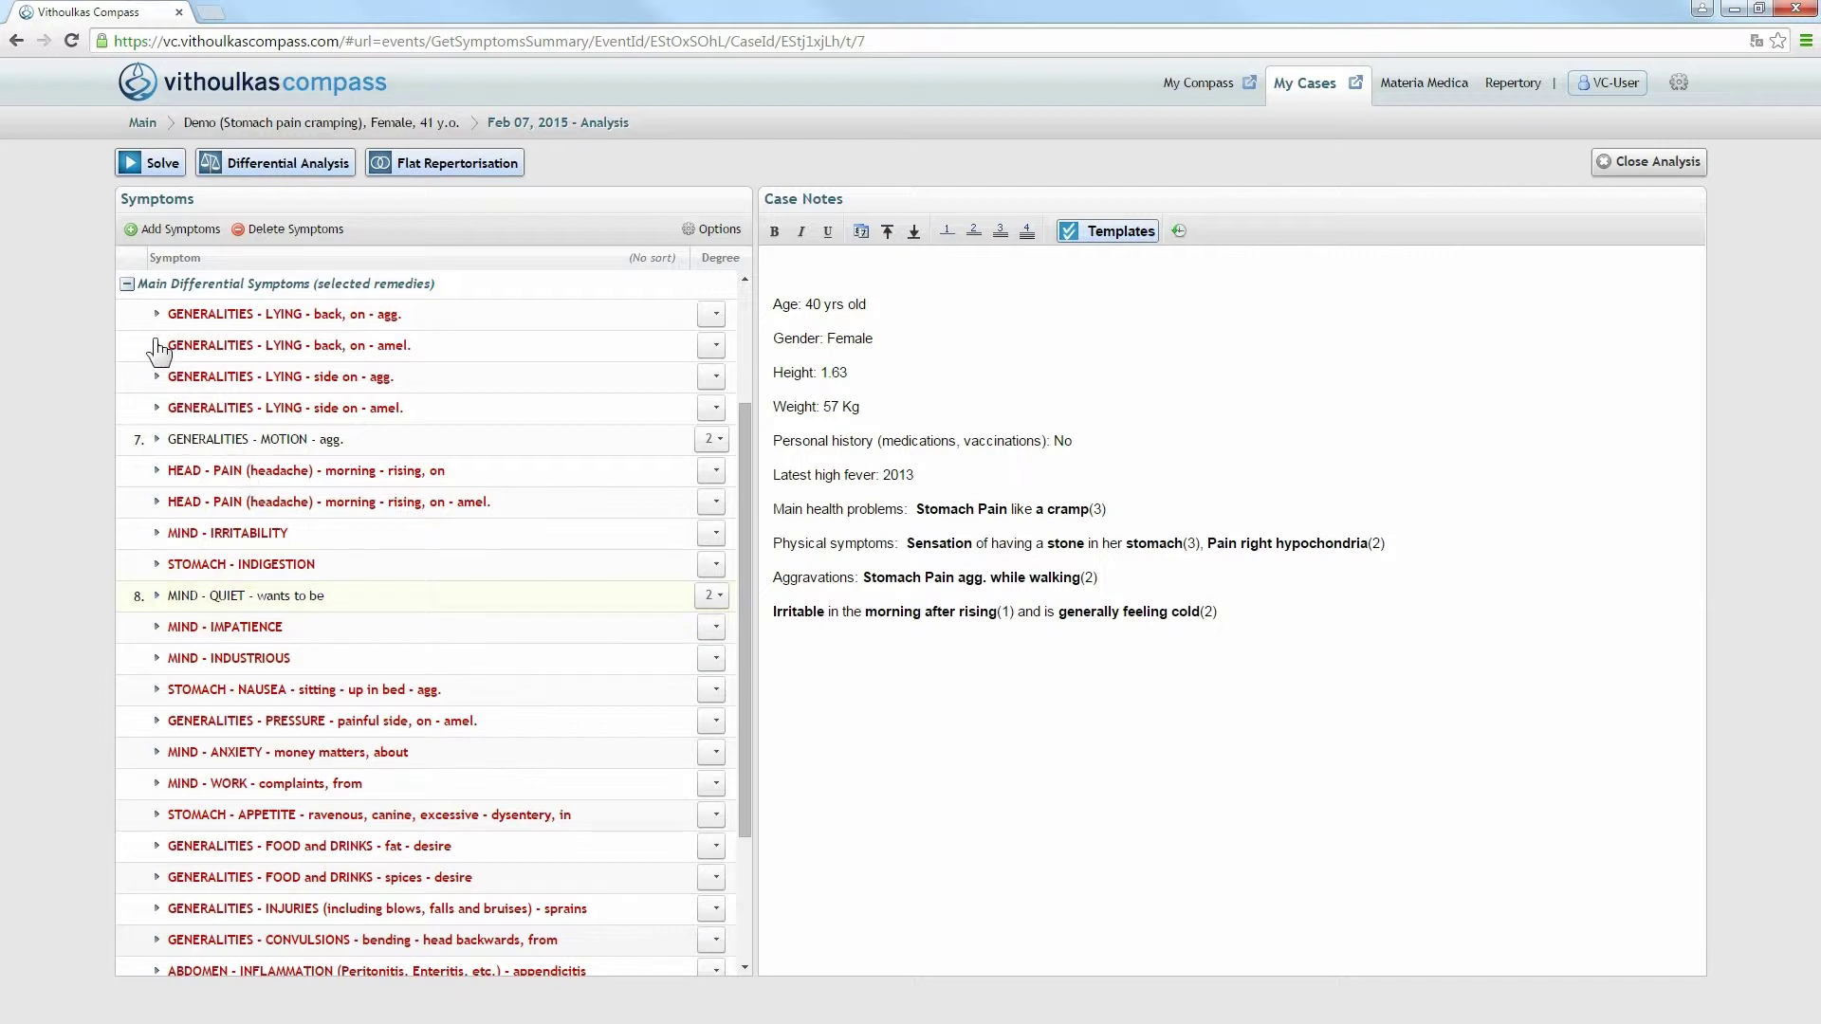
click(126, 283)
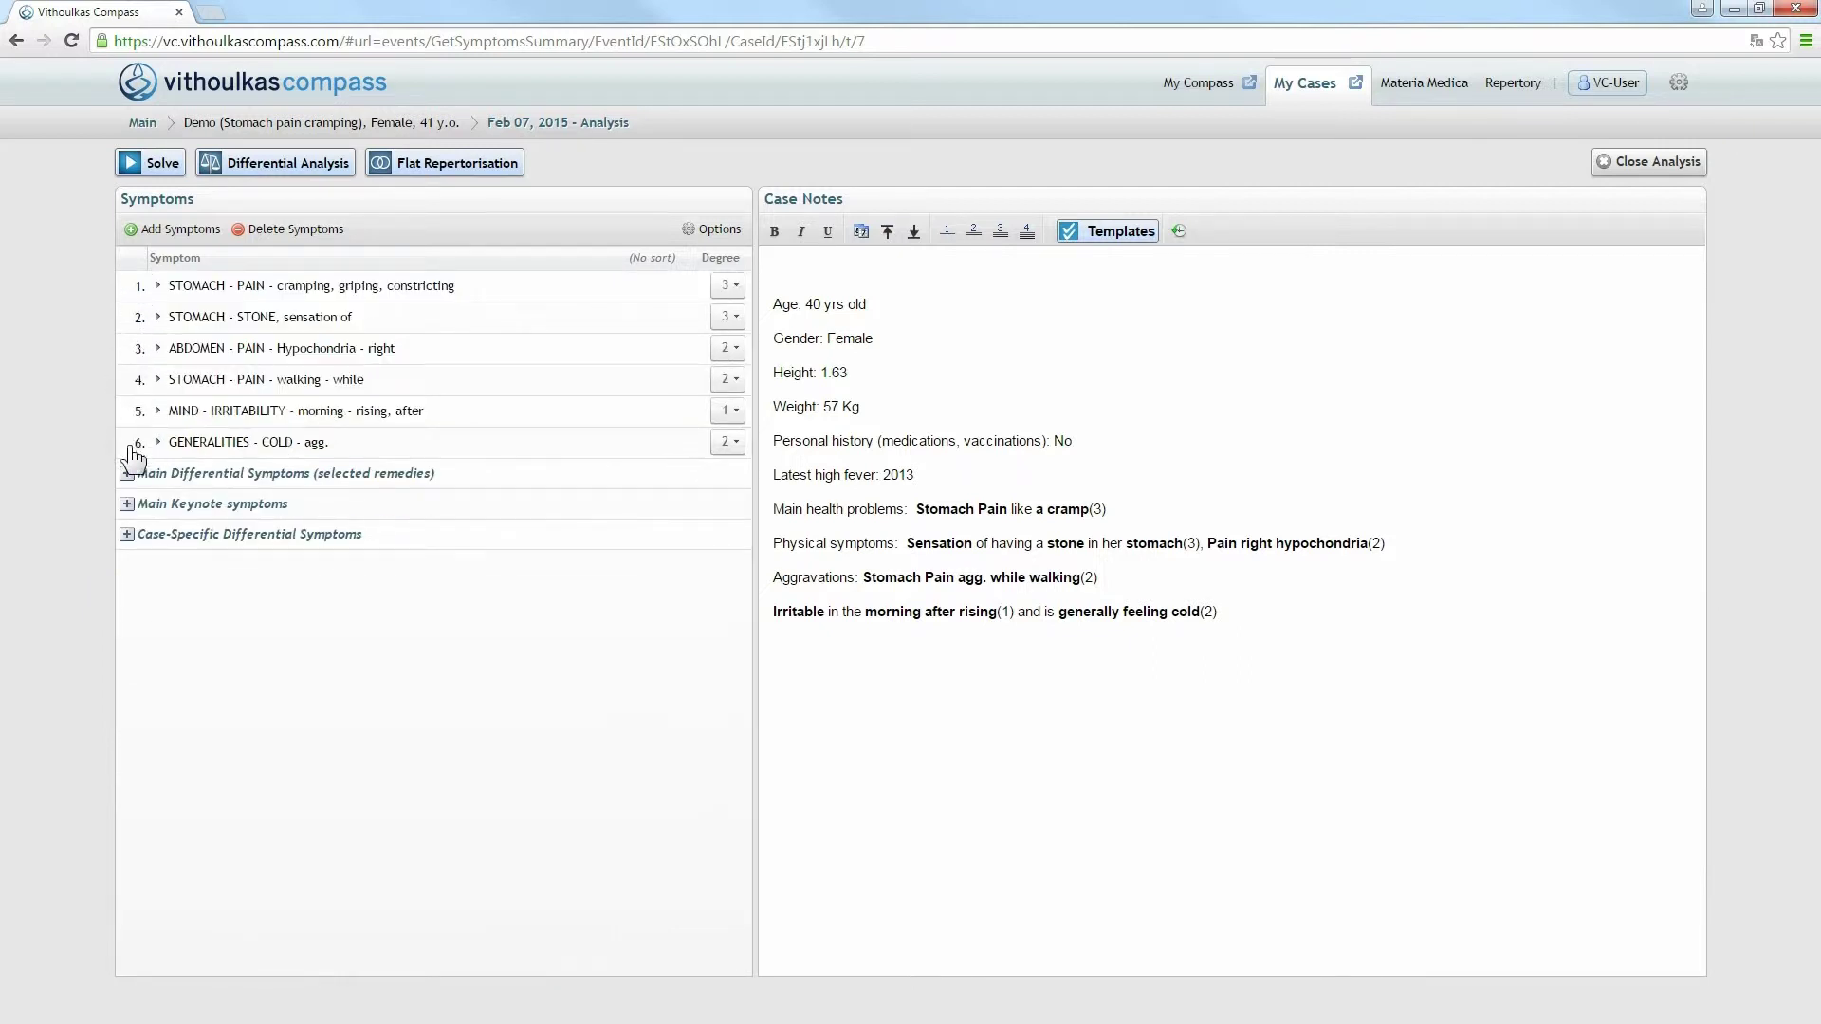
Add keynotes STOOL - HARD - burnt at degree 1 (Bryonia) and RECTUM - CONSTIPATION at degree 2 (Nux).
click(127, 503)
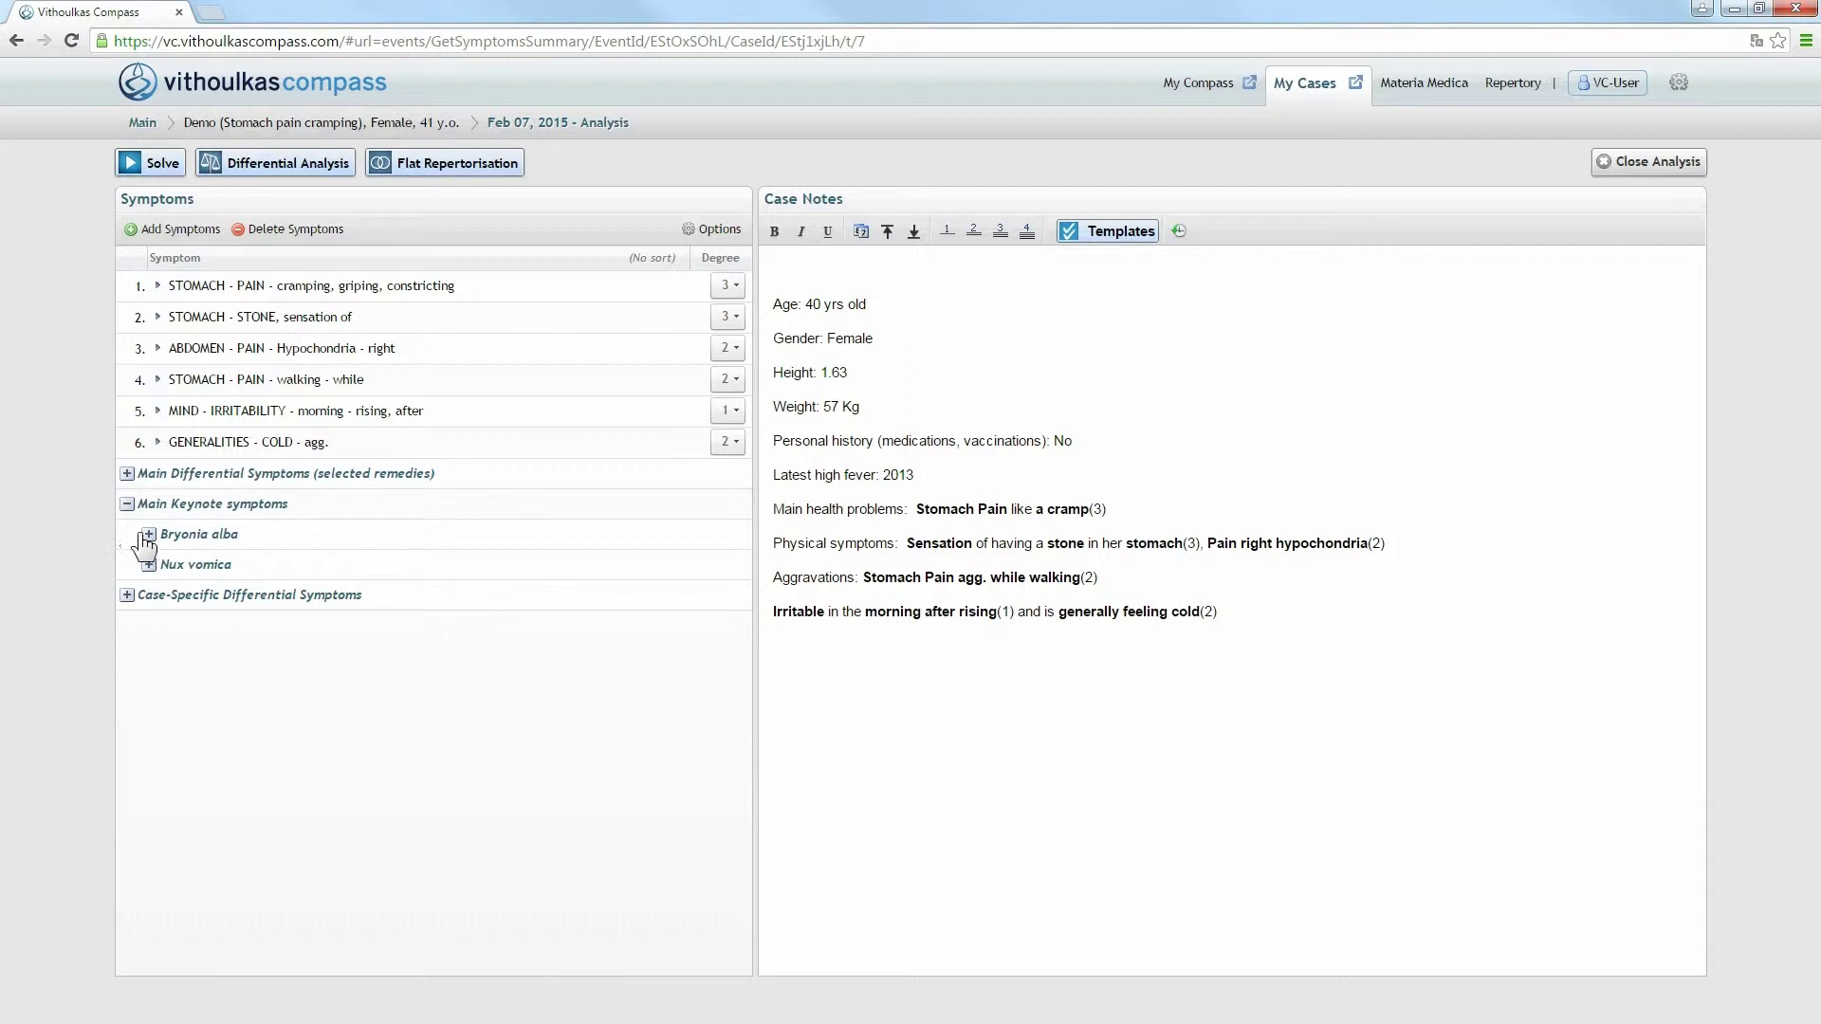
click(149, 535)
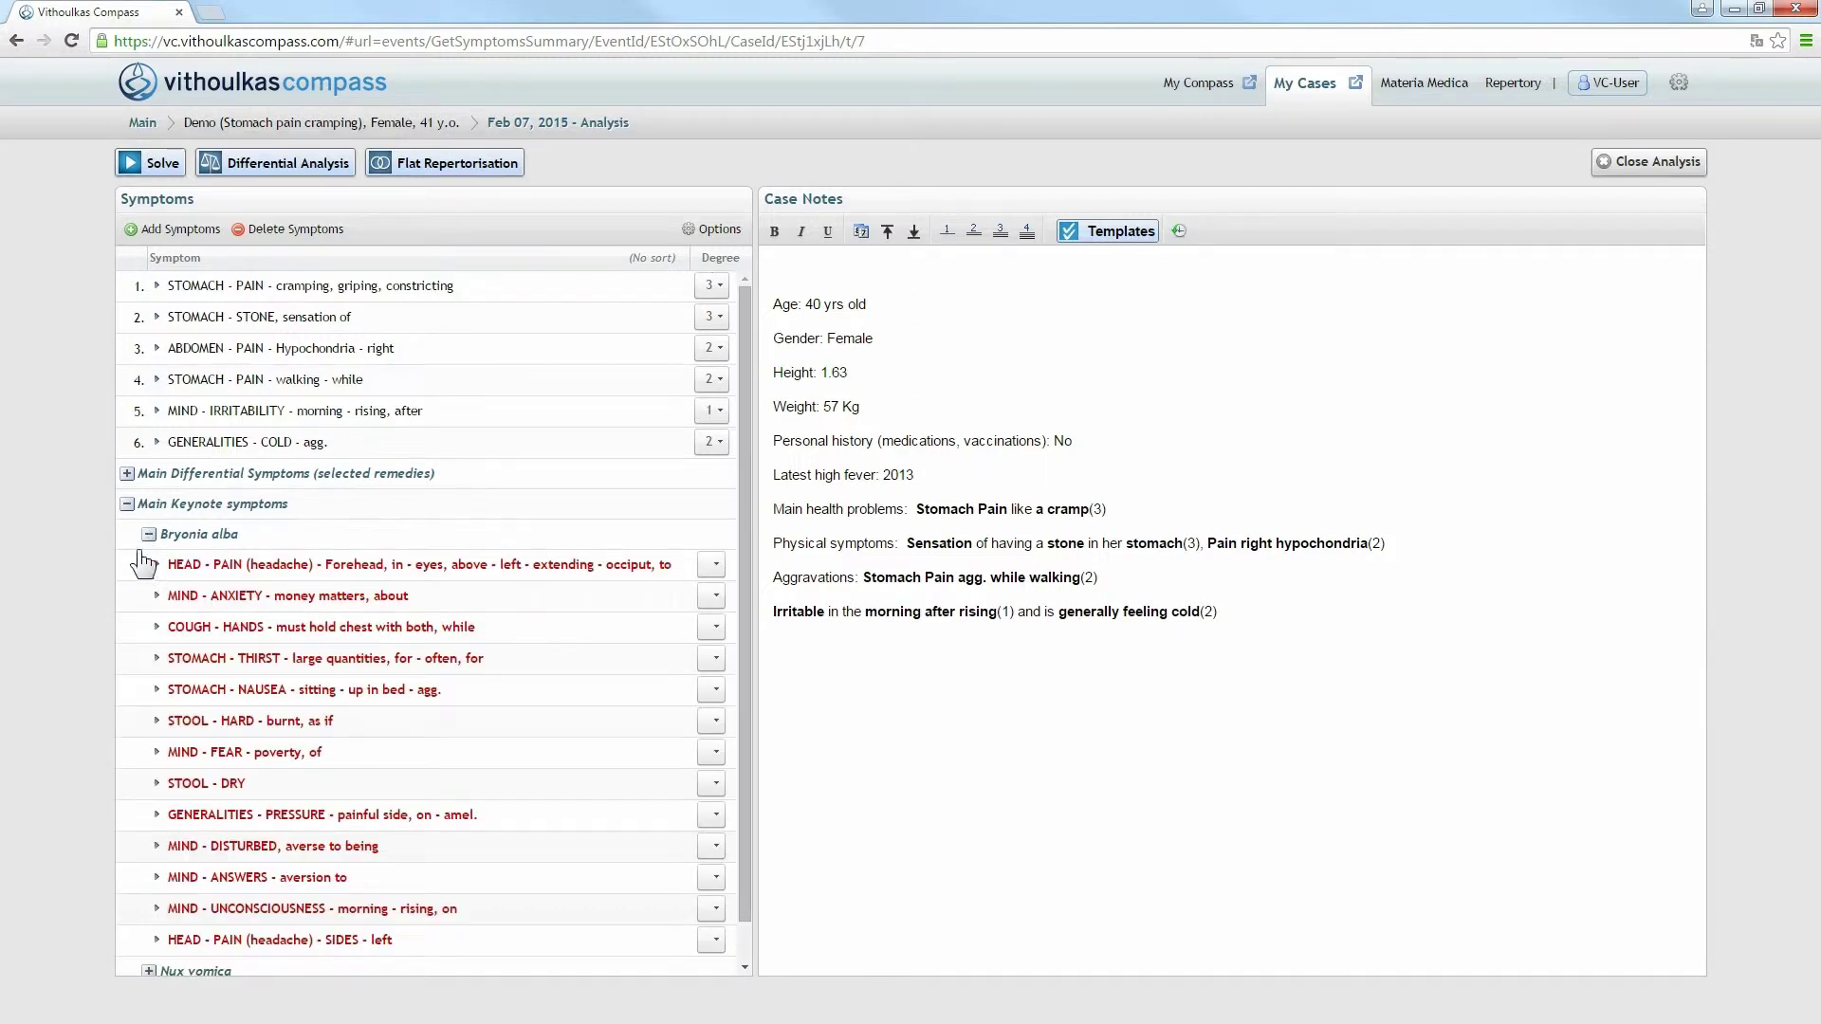
scroll(141, 569, down, 1)
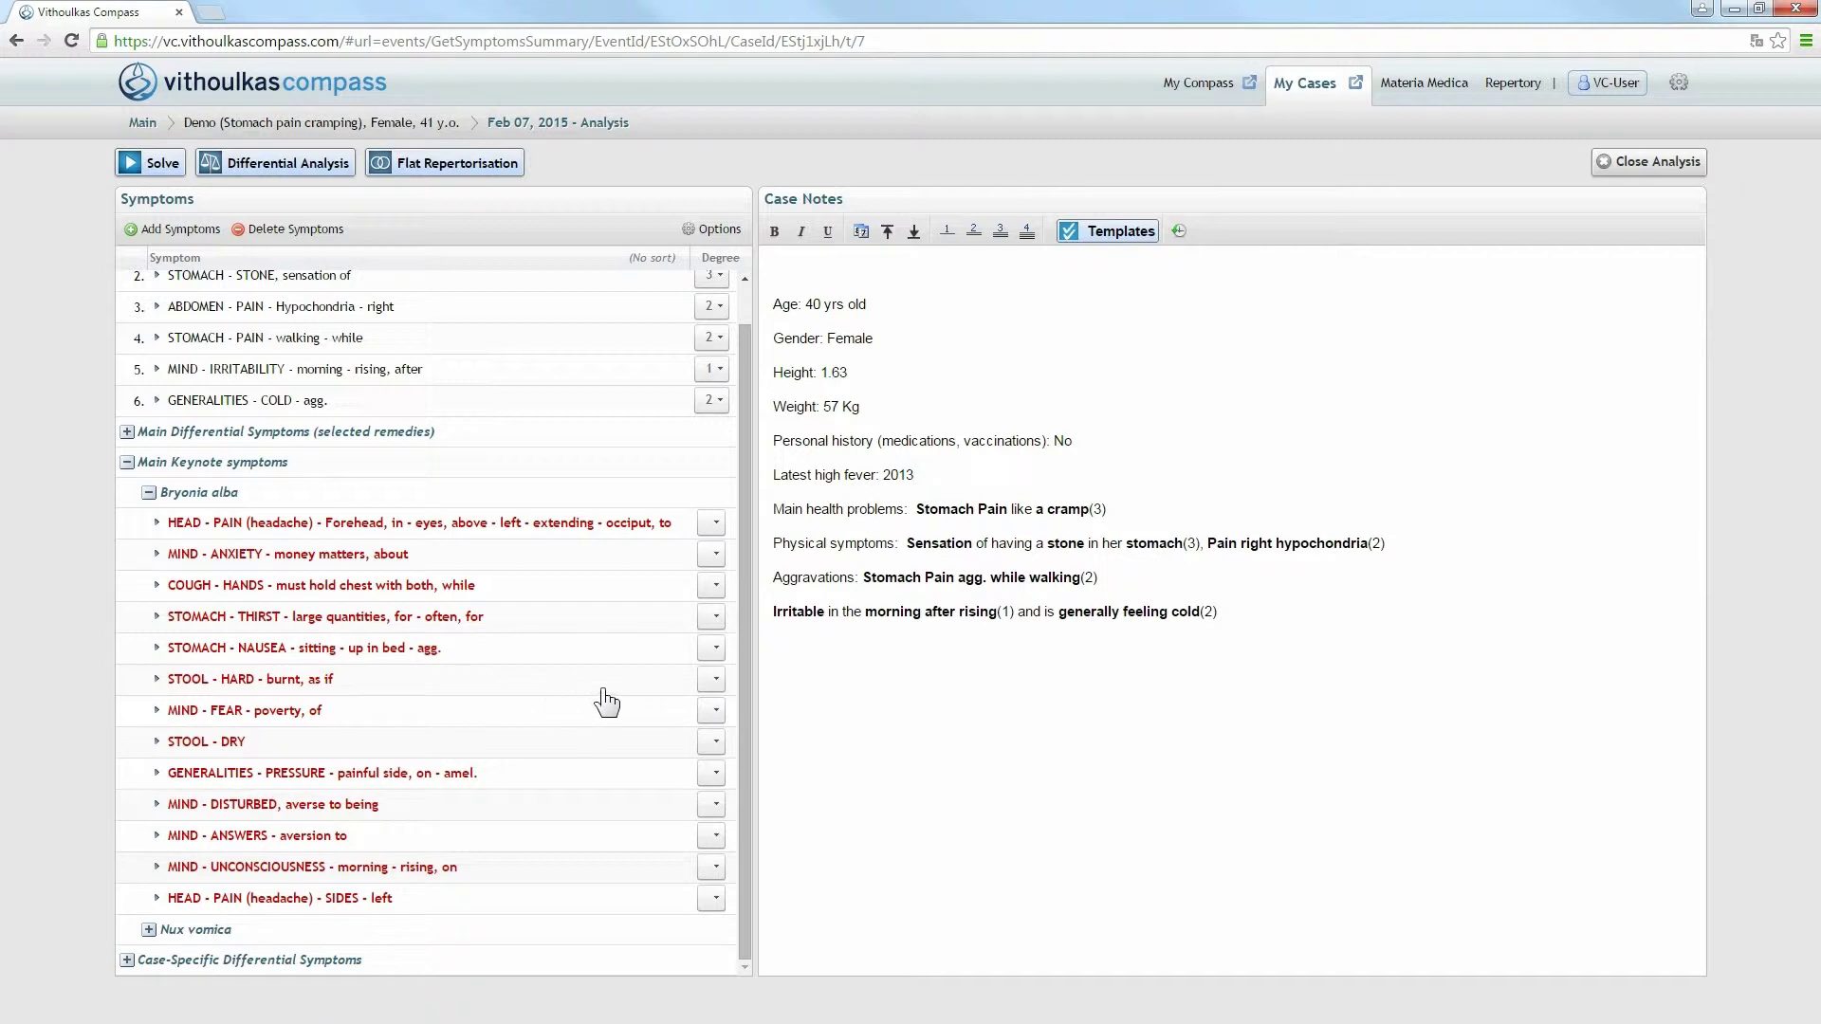
click(713, 681)
click(723, 732)
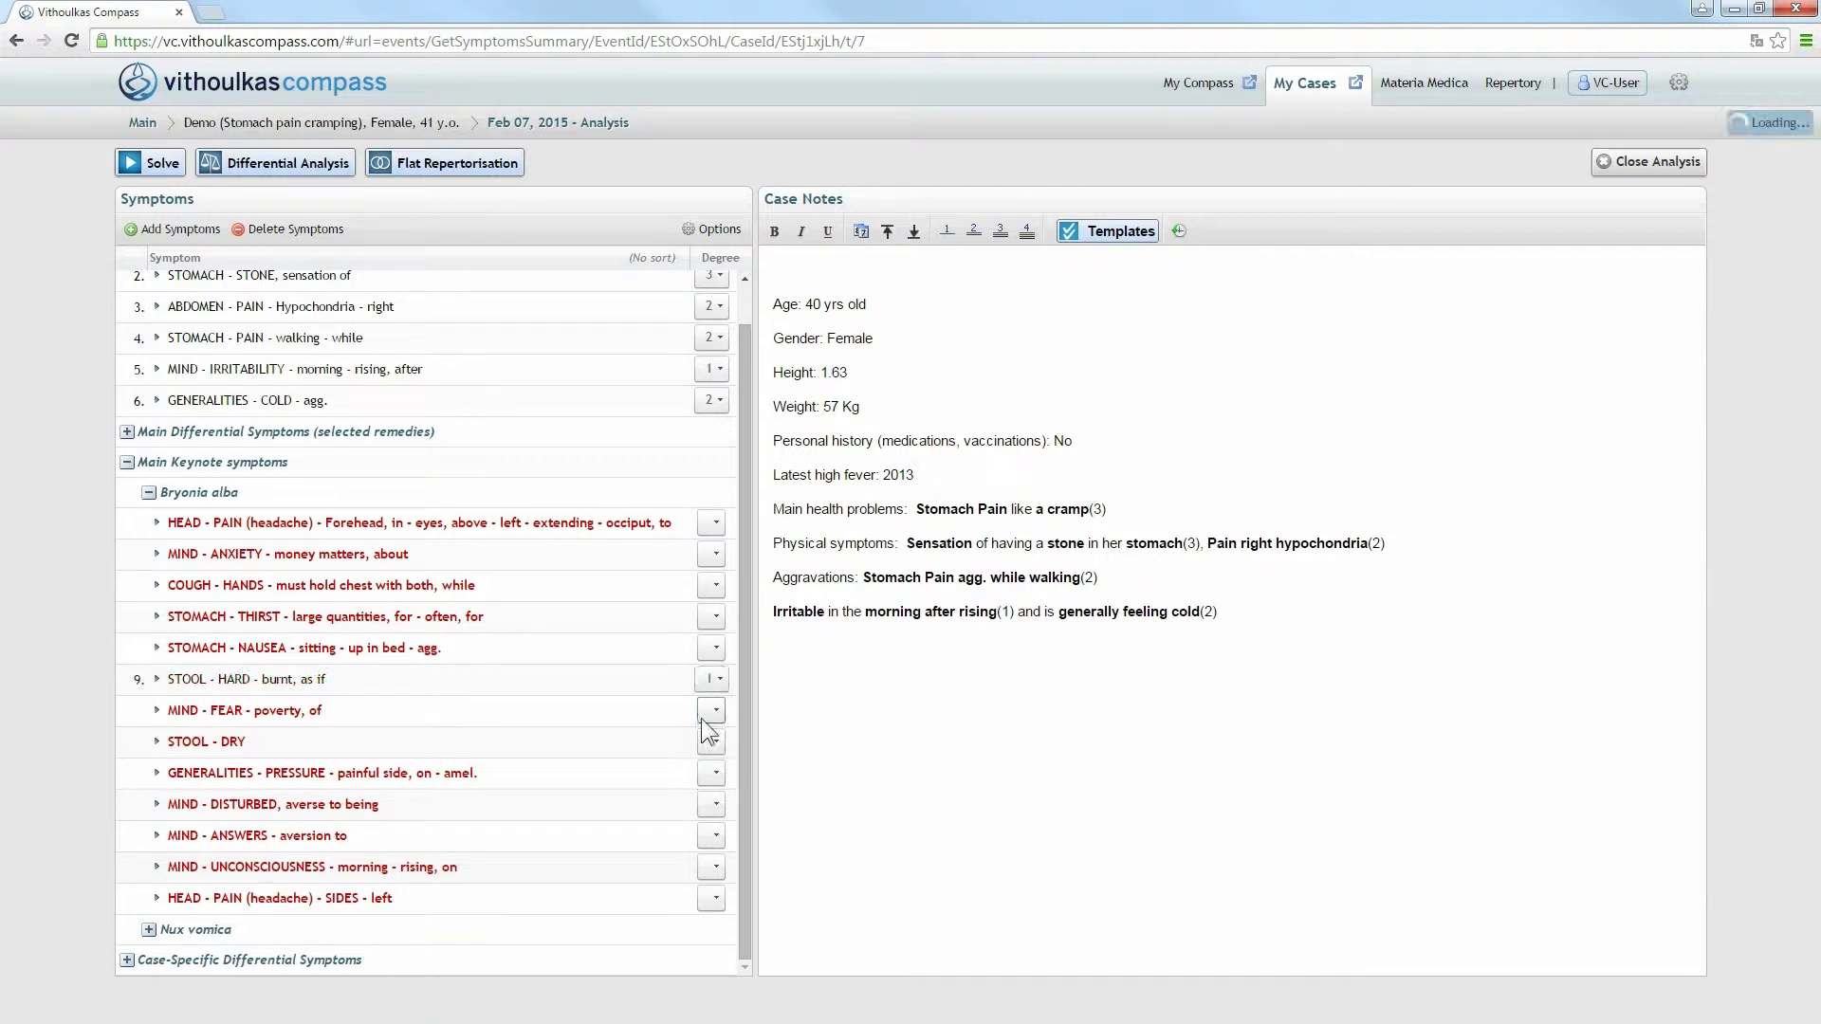
click(149, 494)
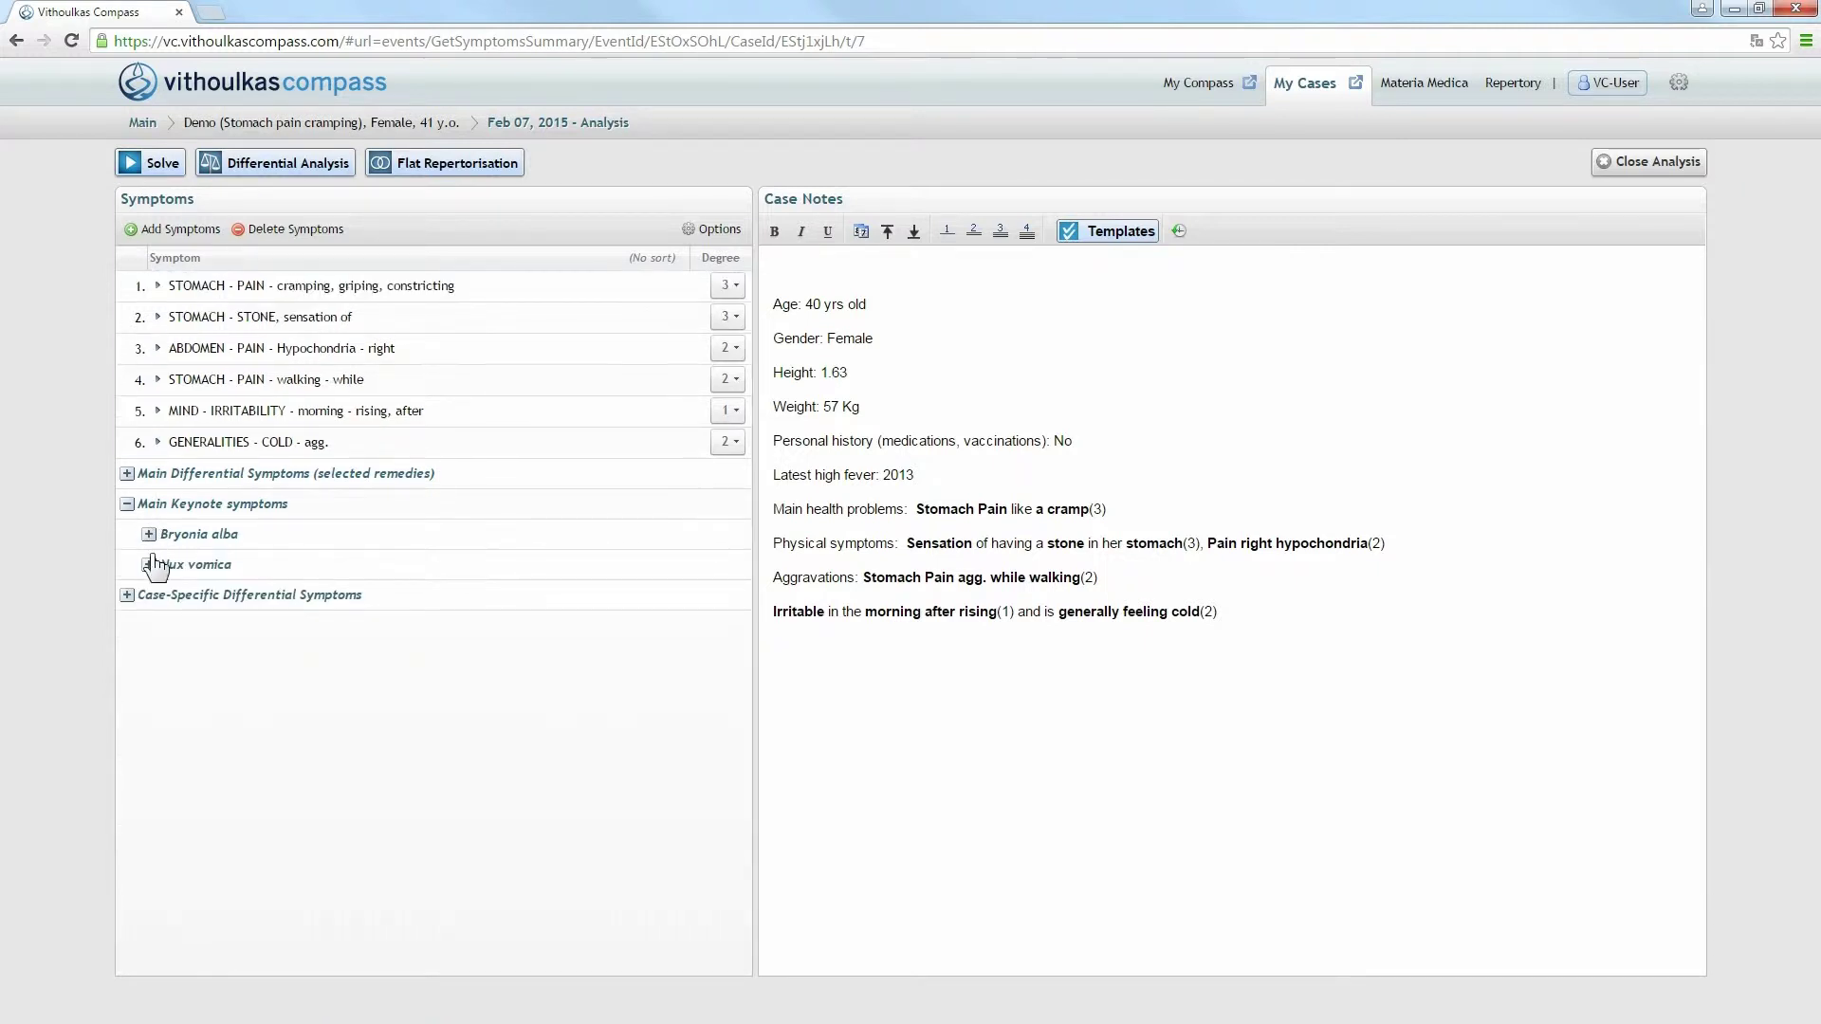
click(149, 564)
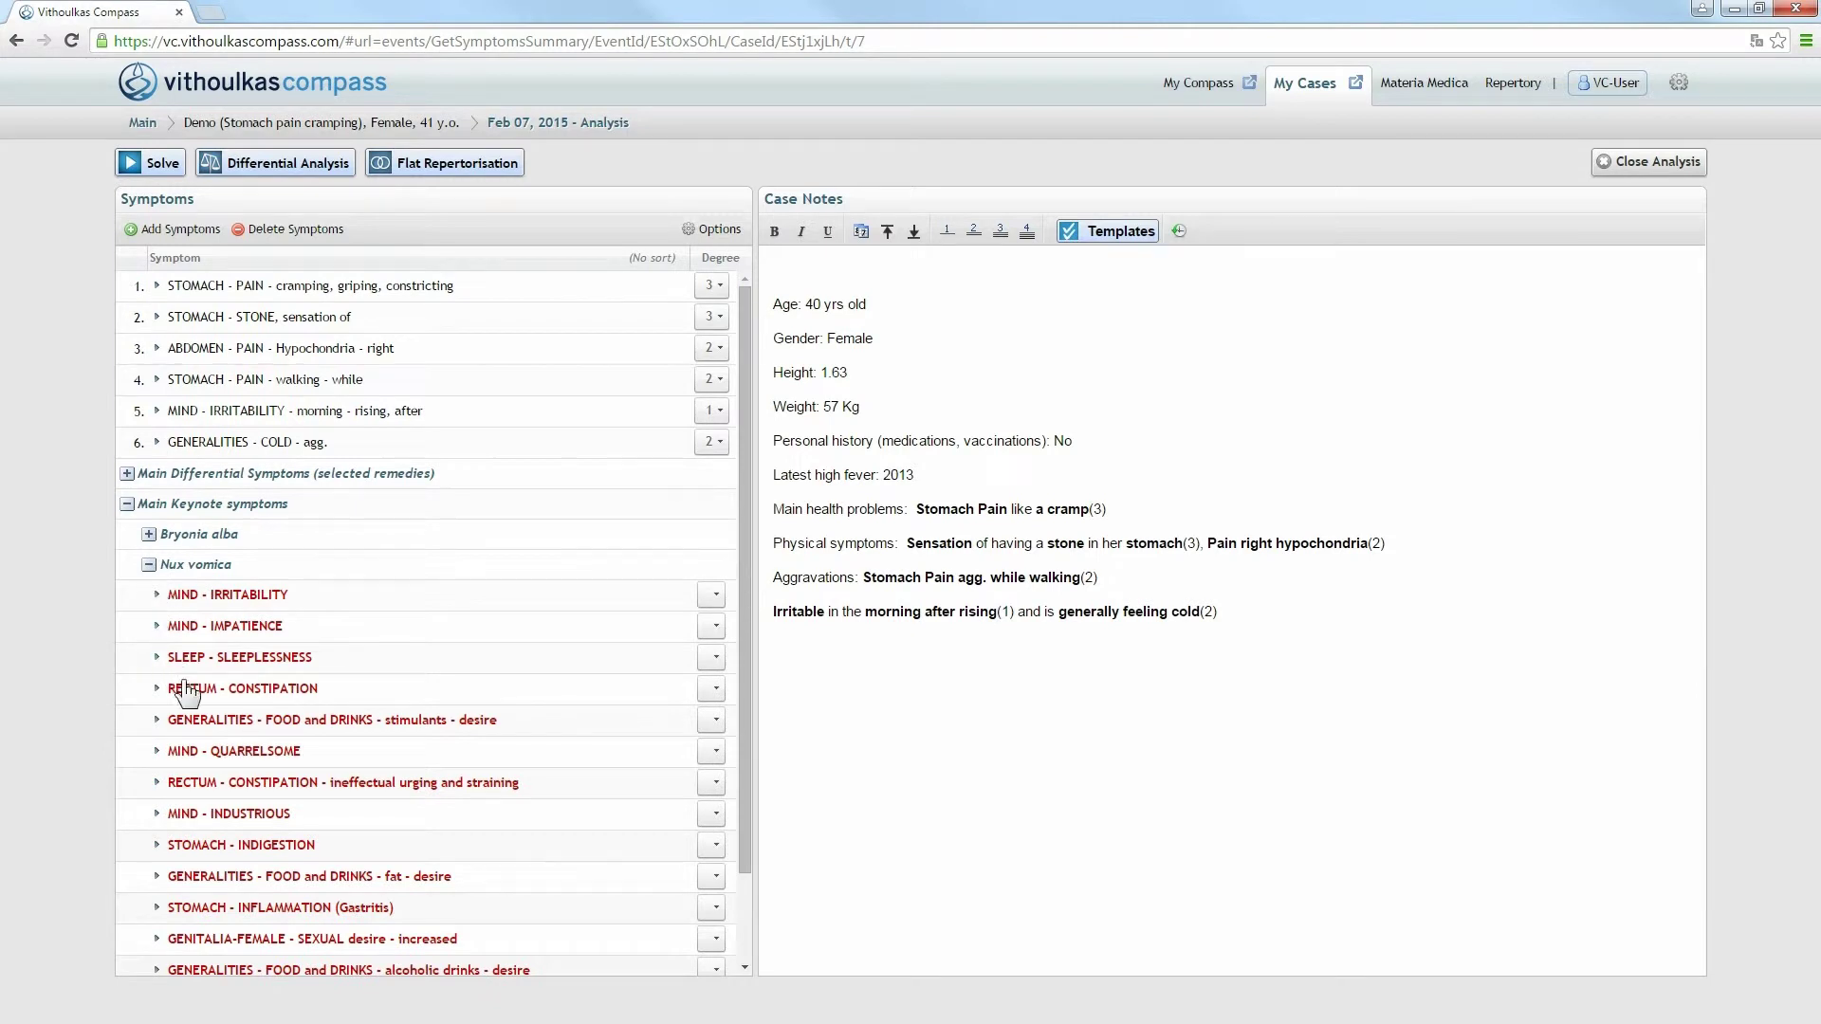
click(711, 689)
click(715, 756)
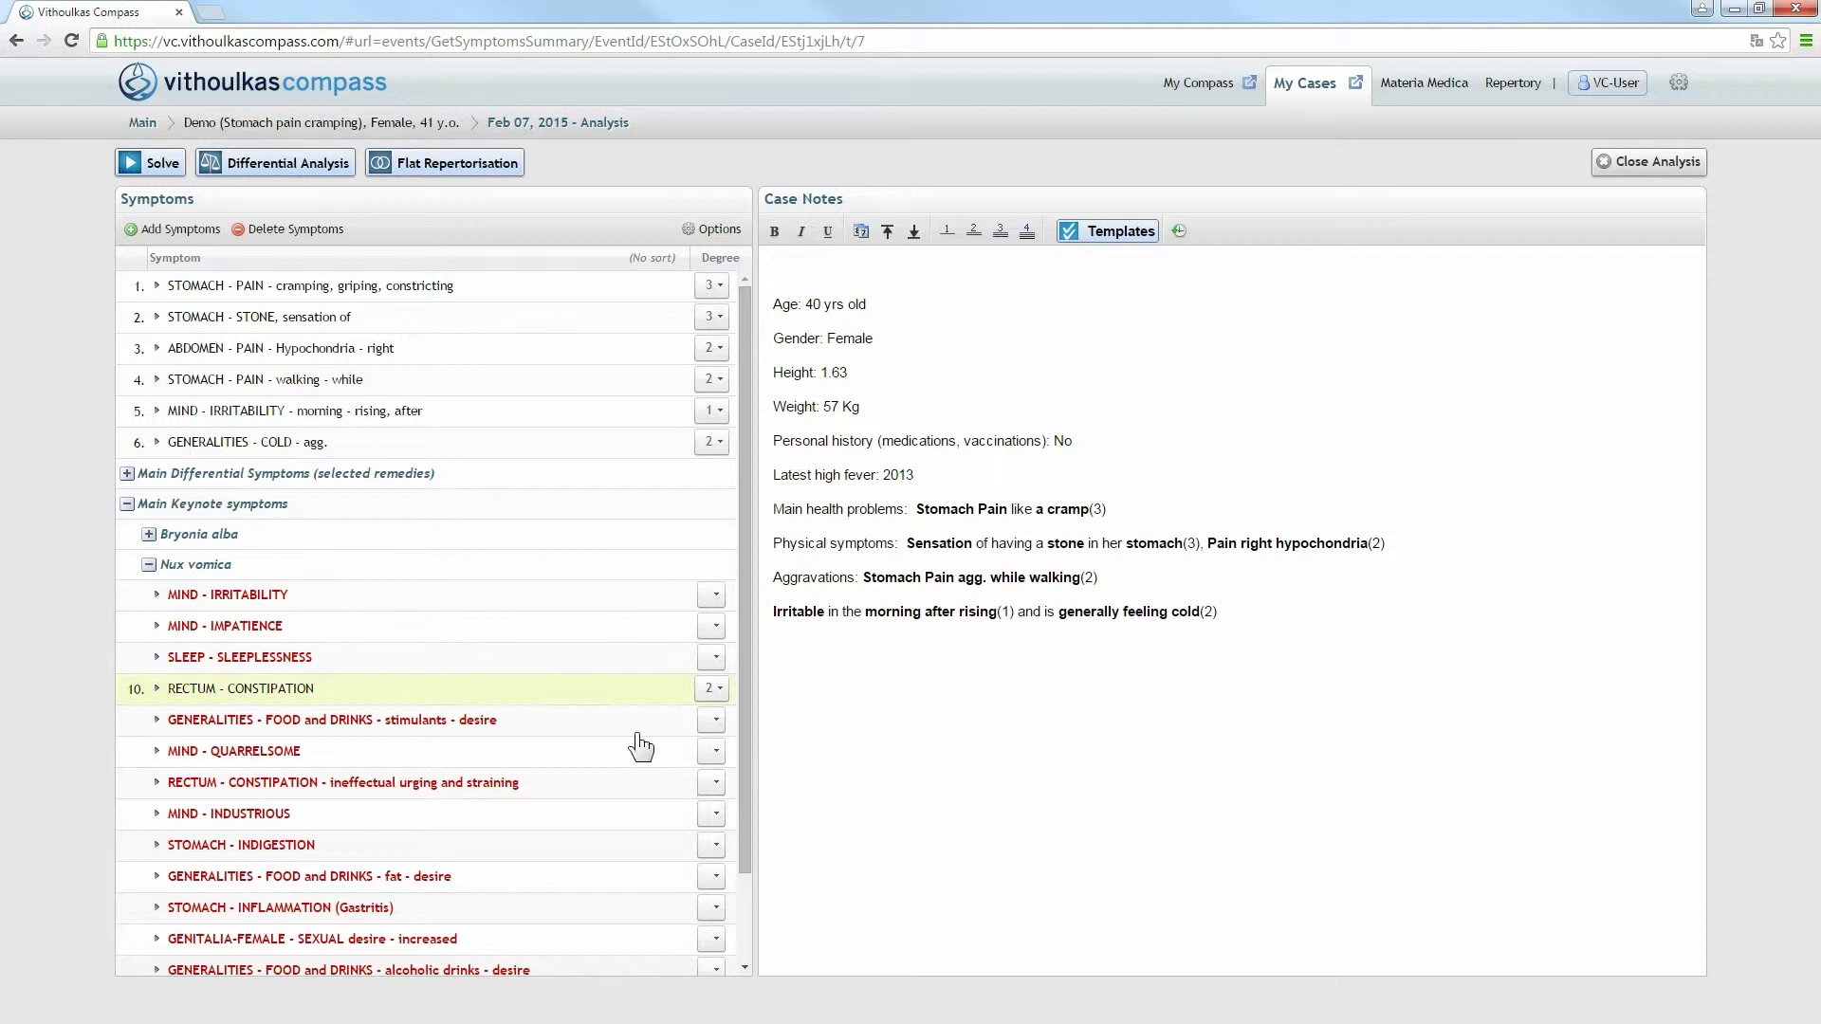
click(147, 566)
click(126, 504)
Add the case-specific rubric STOMACH - STONE, sensation of - motion agg. at degree 2.
click(126, 534)
scroll(132, 592, down, 1)
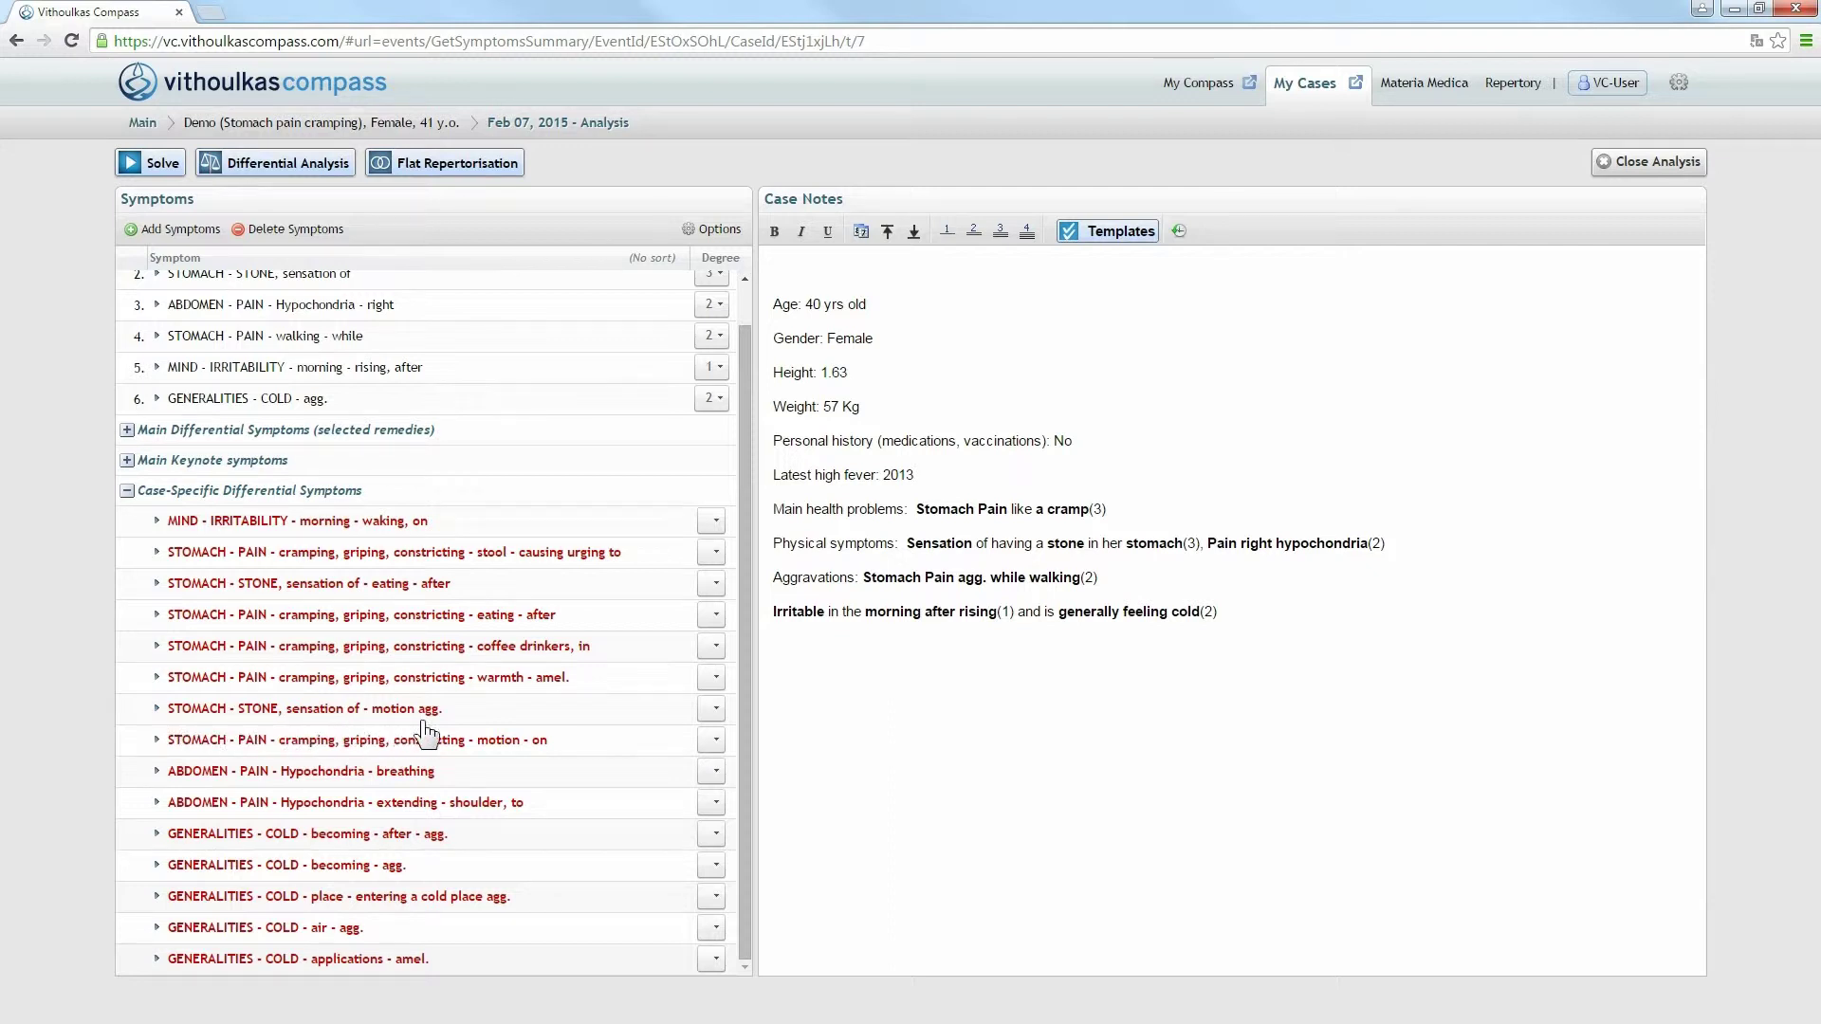
click(715, 710)
click(713, 756)
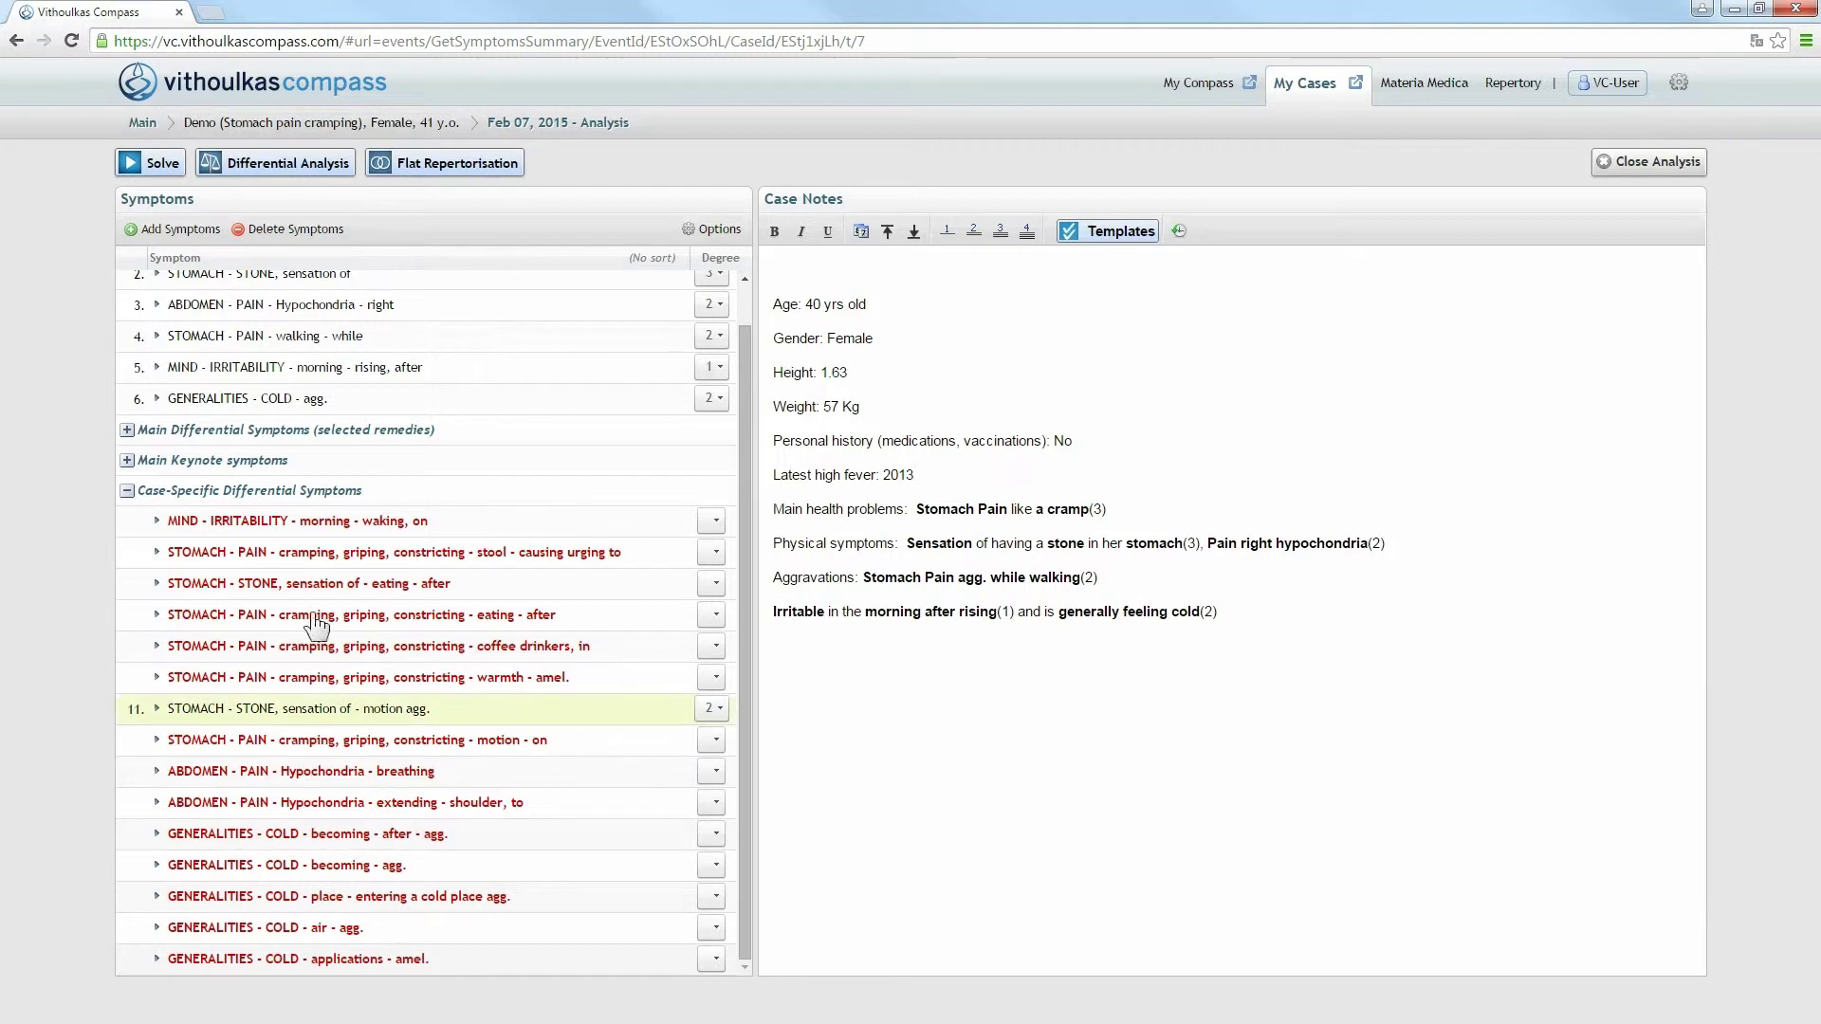
click(126, 490)
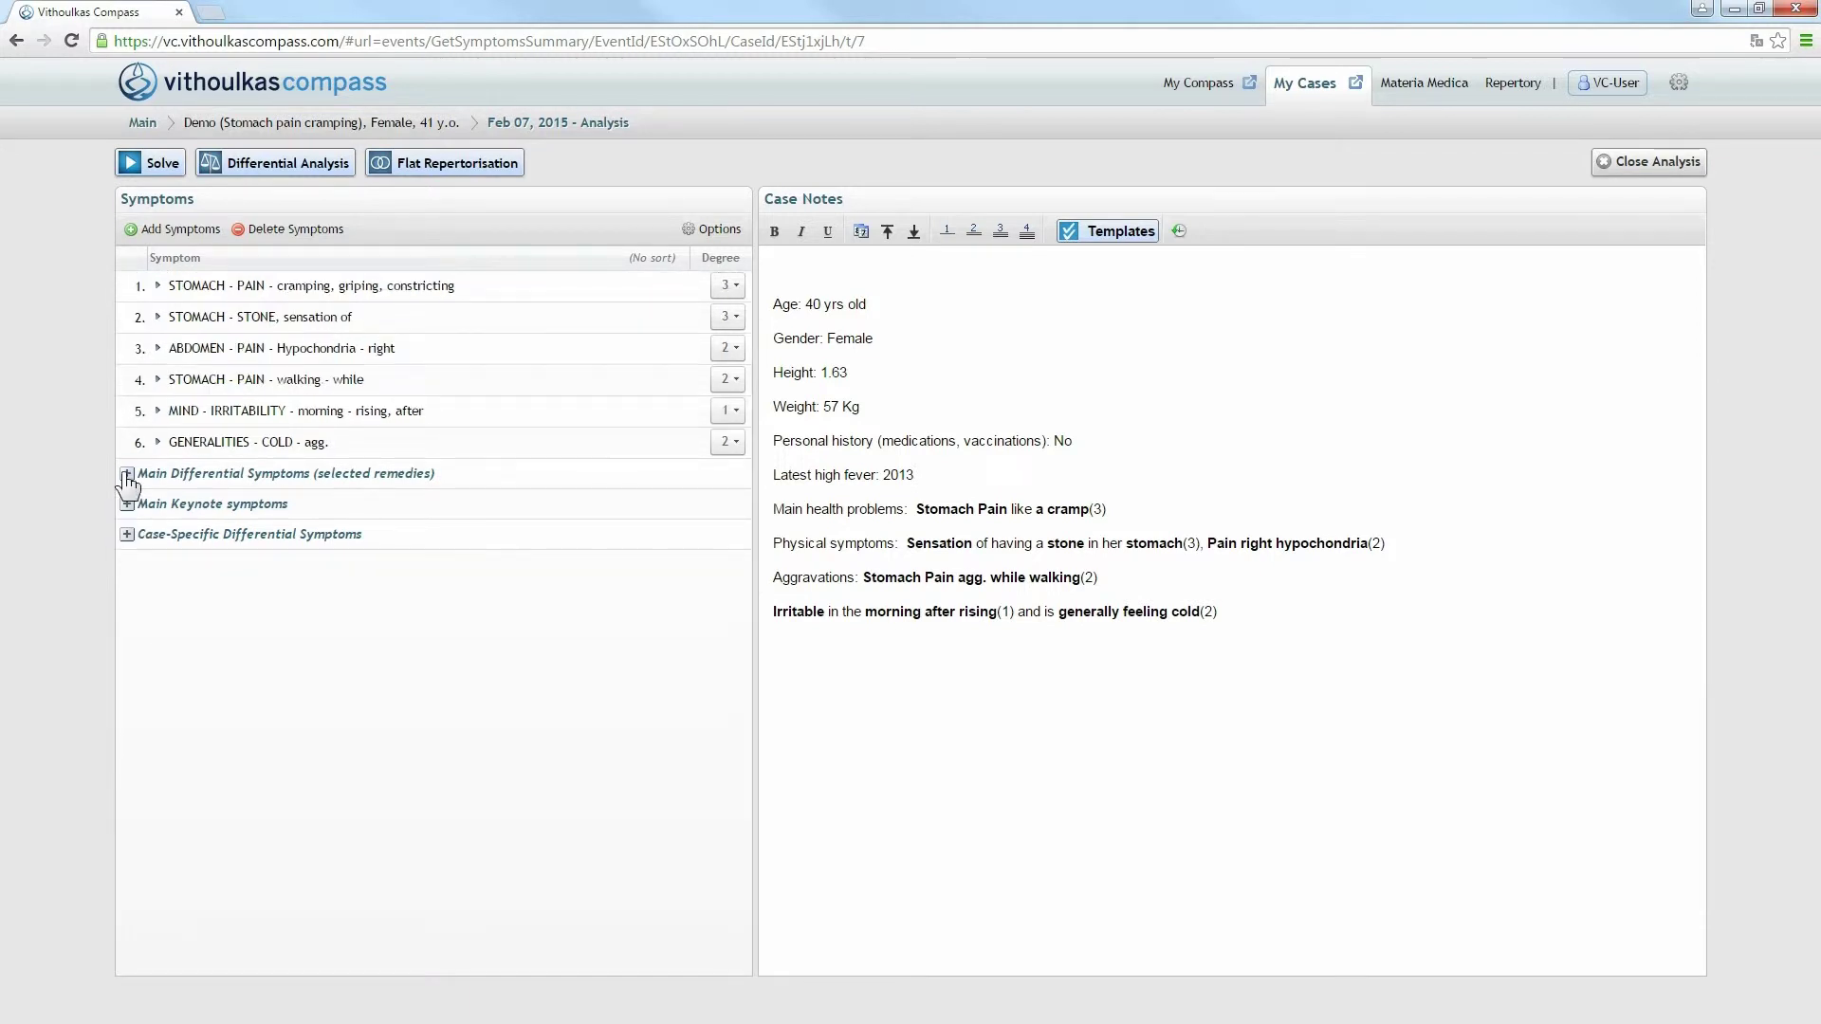
Recalculate with all eleven rubrics and analyse Bryonia alba and Nux vomica in the STOMACH chapter only.
click(139, 174)
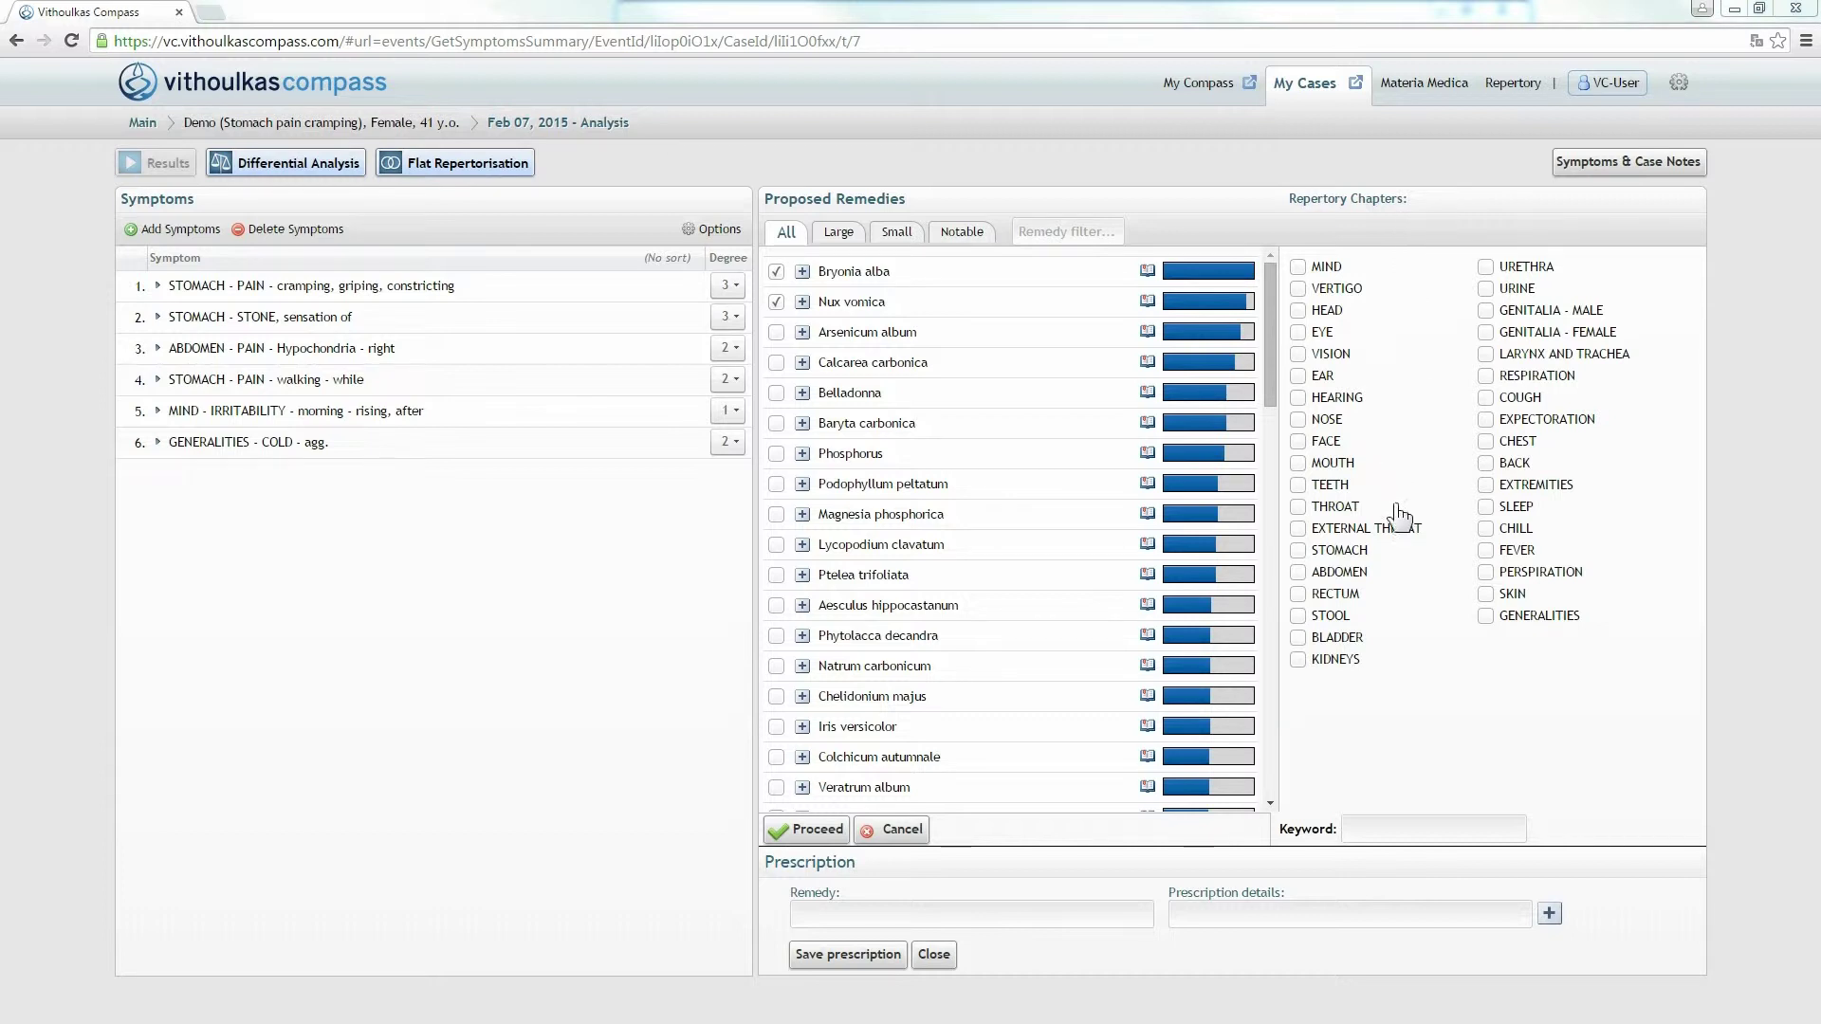
click(1298, 551)
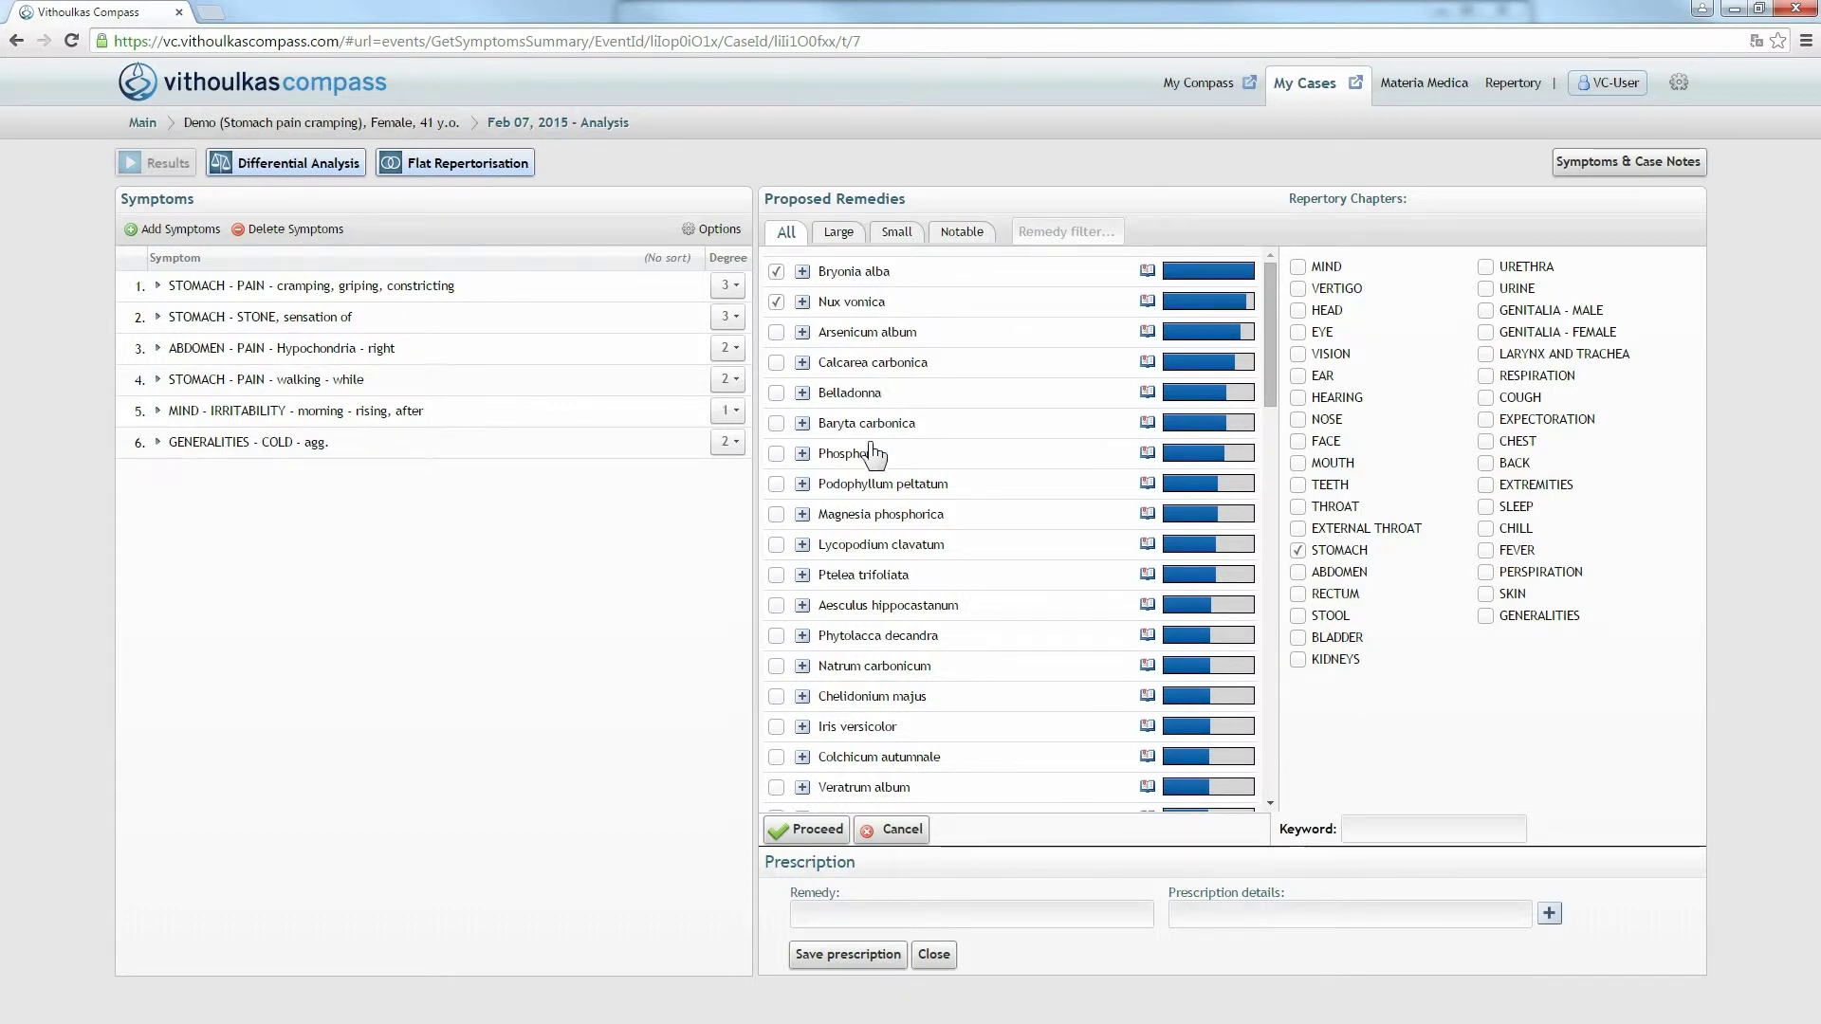
click(818, 833)
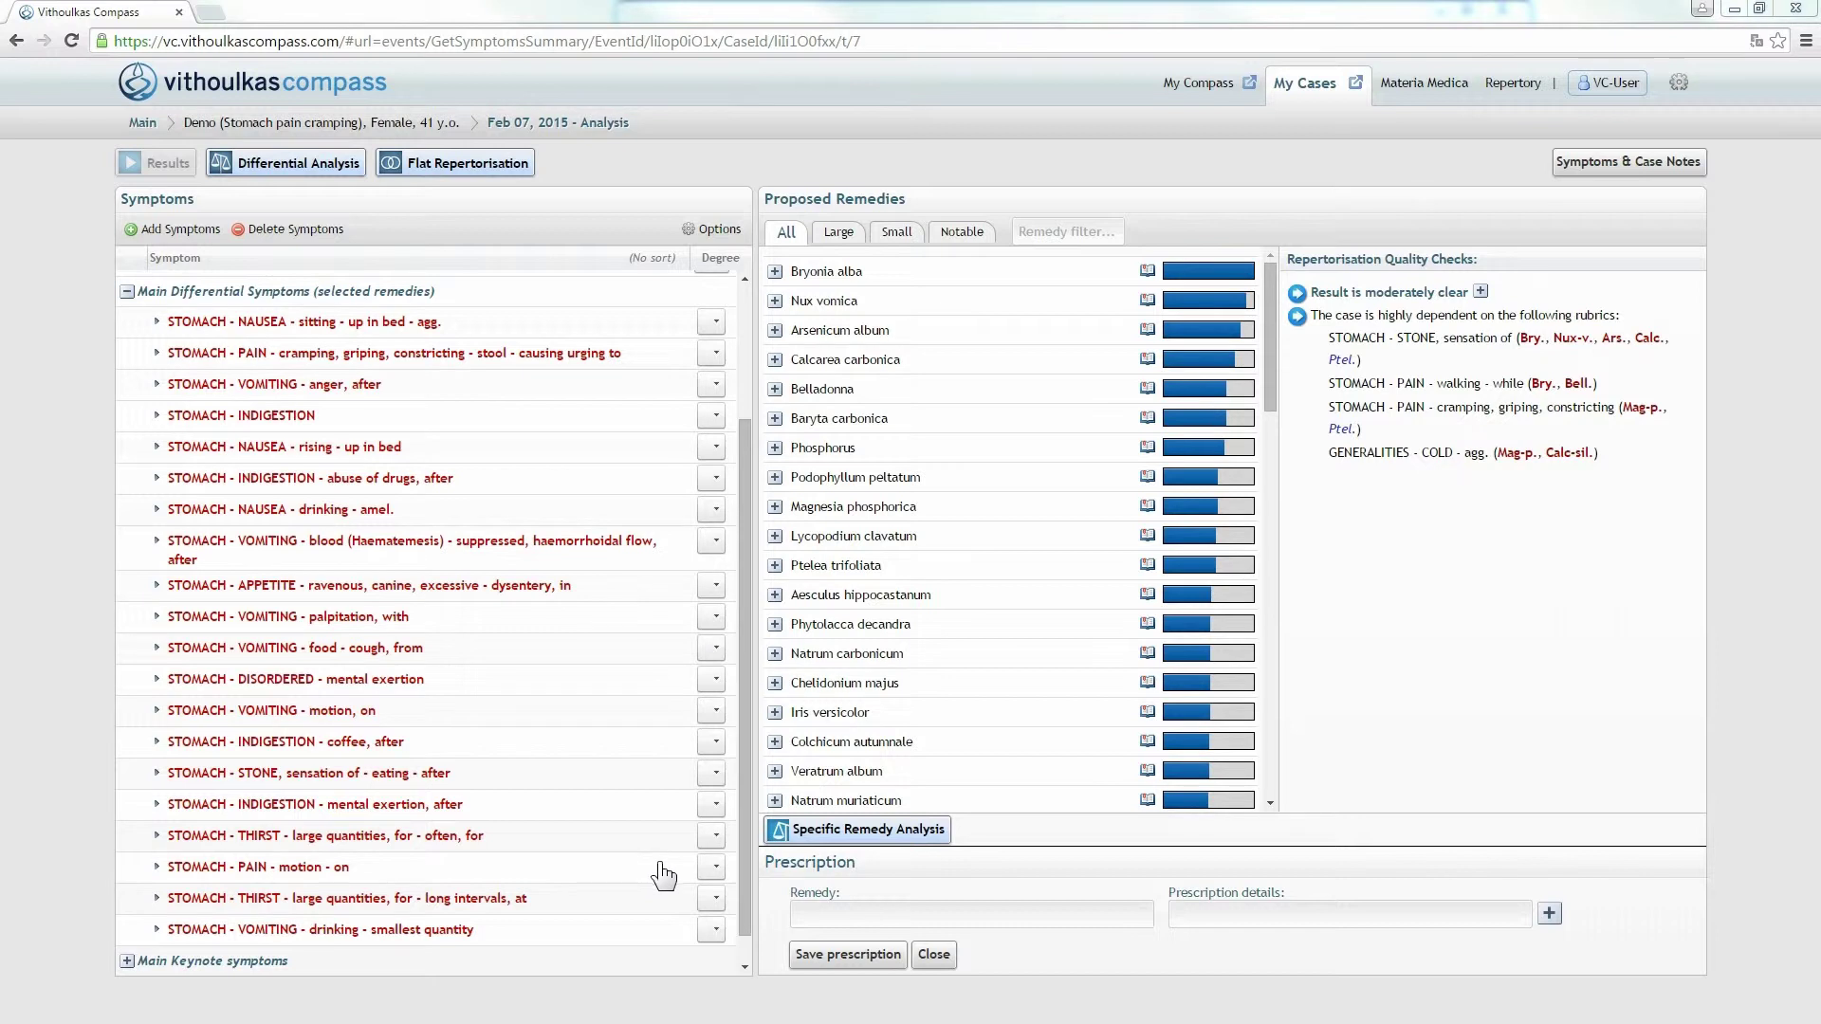
Give the differential rubric STOMACH - PAIN - motion - on degree 2.
click(715, 867)
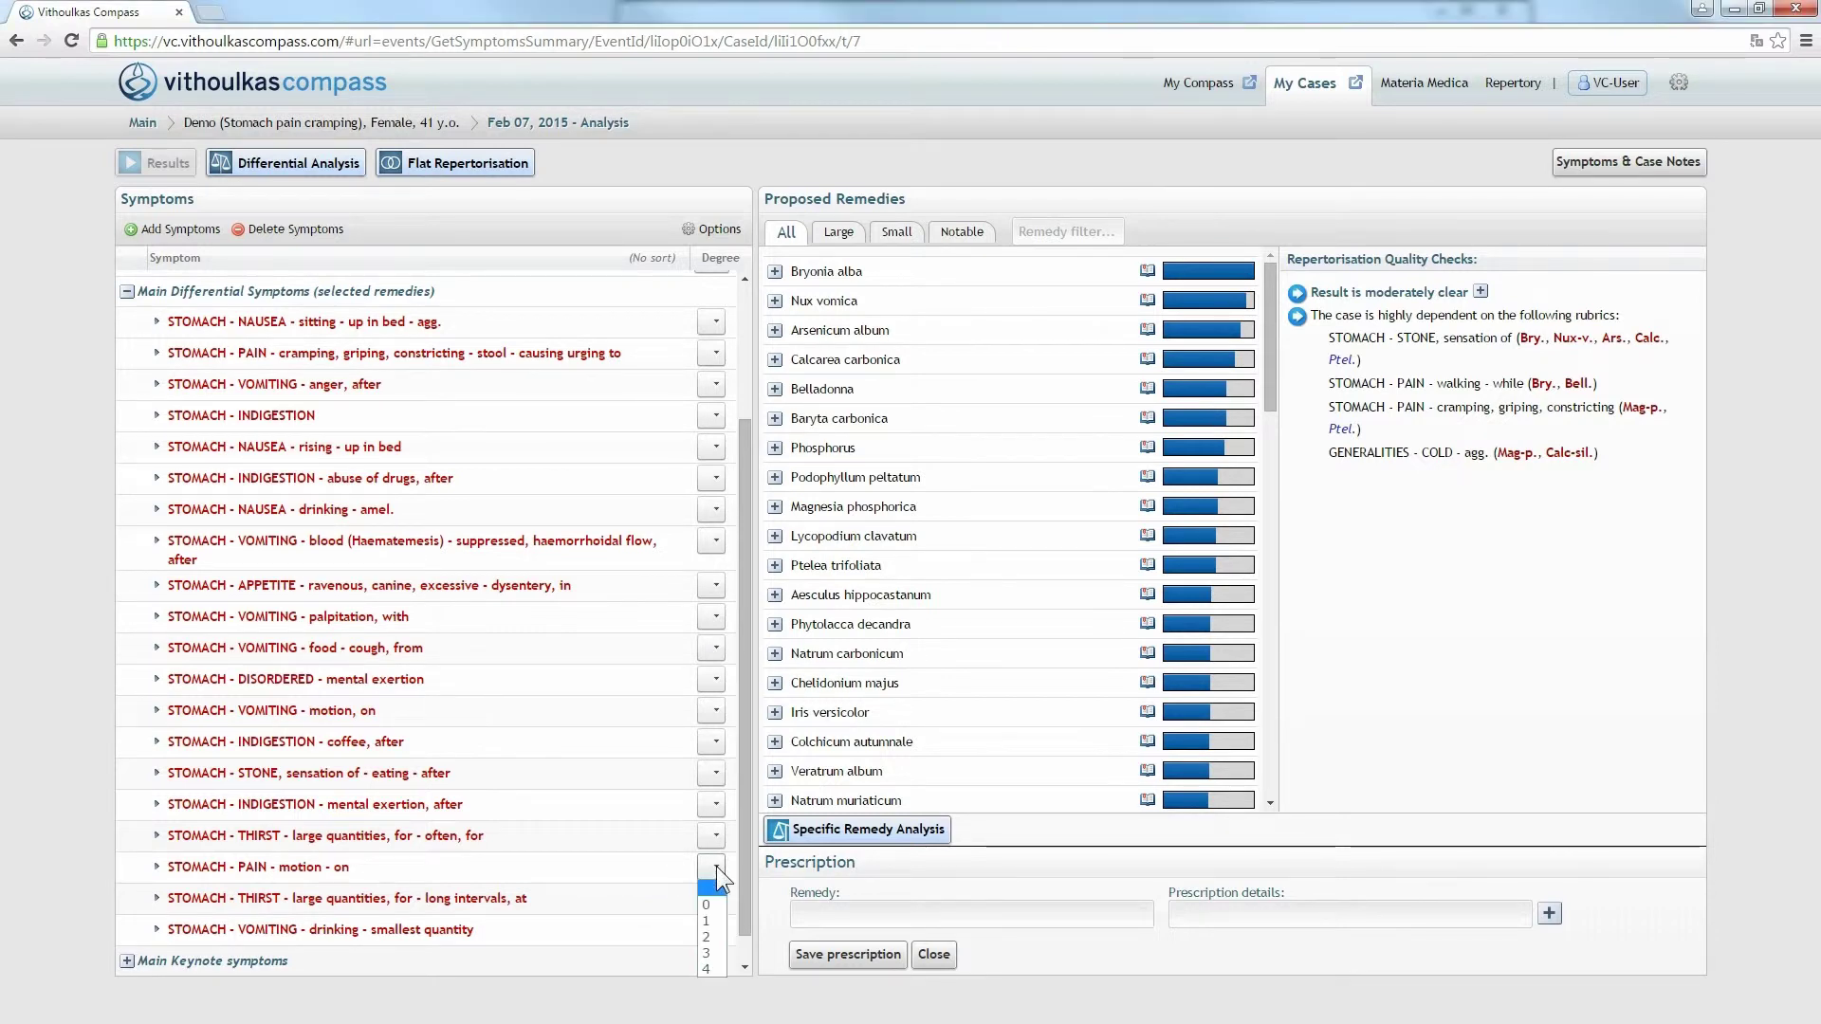
click(715, 935)
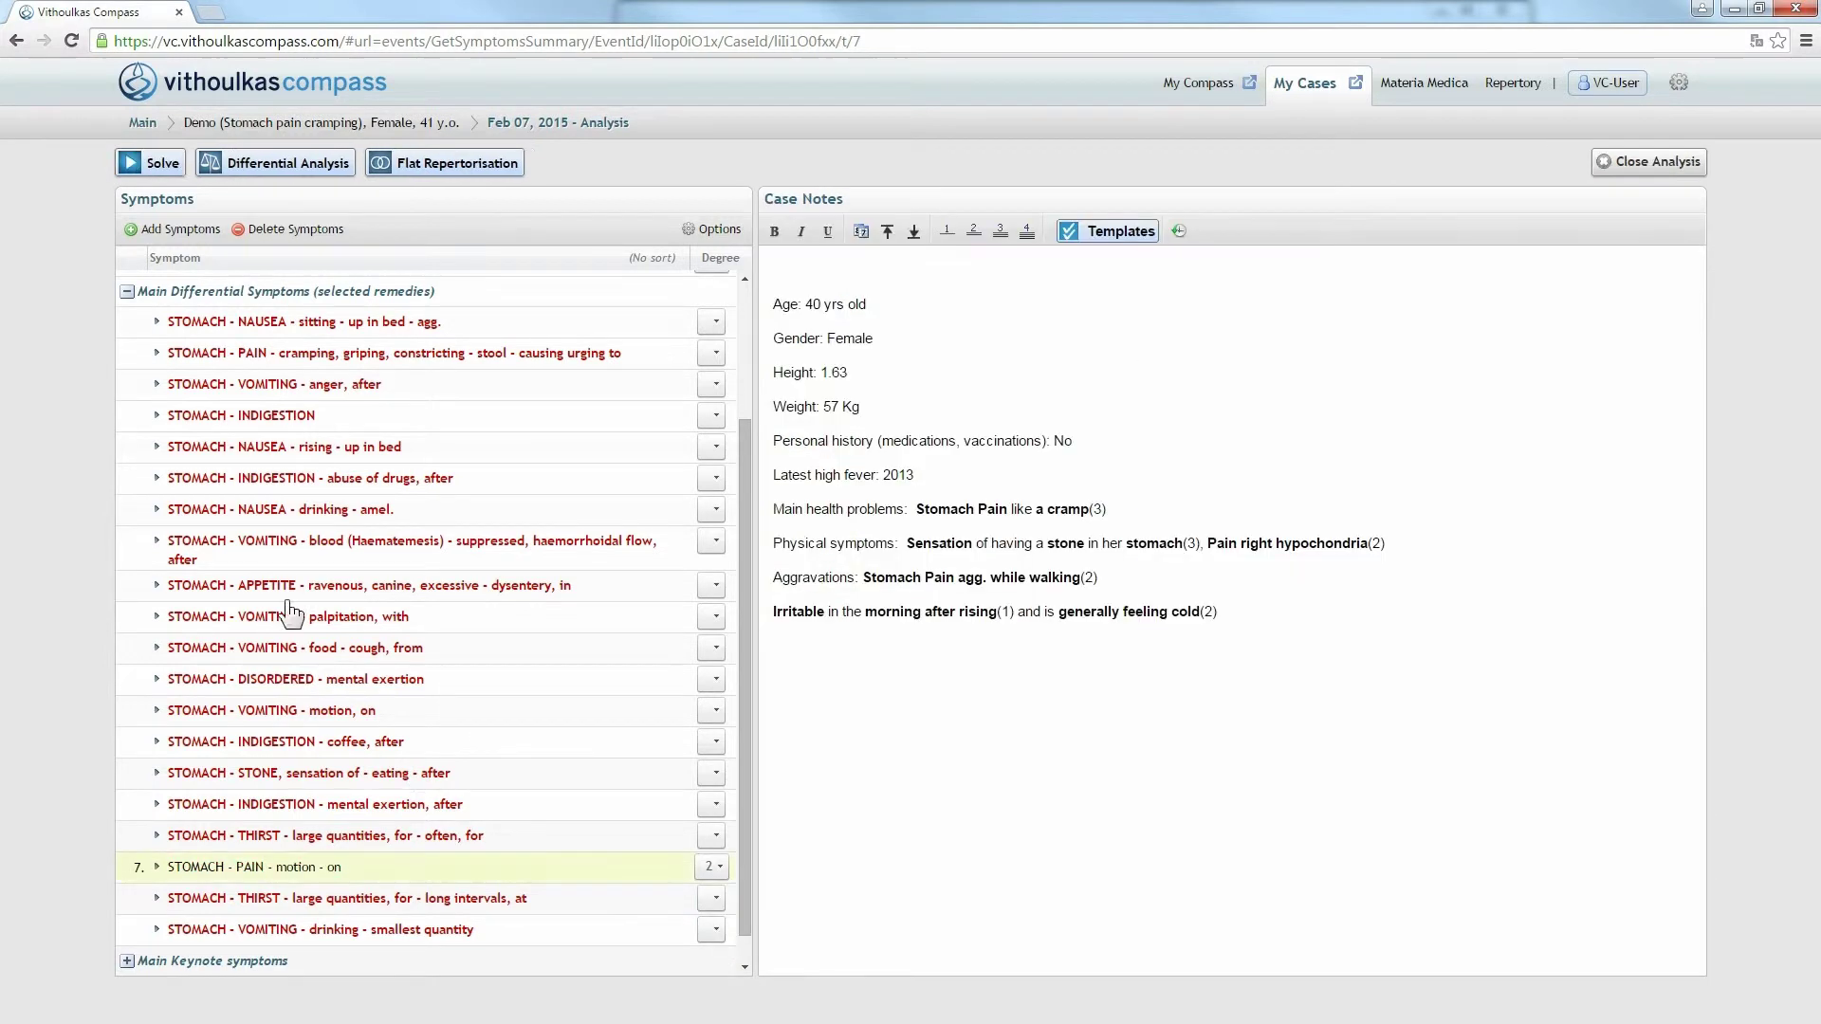
click(126, 292)
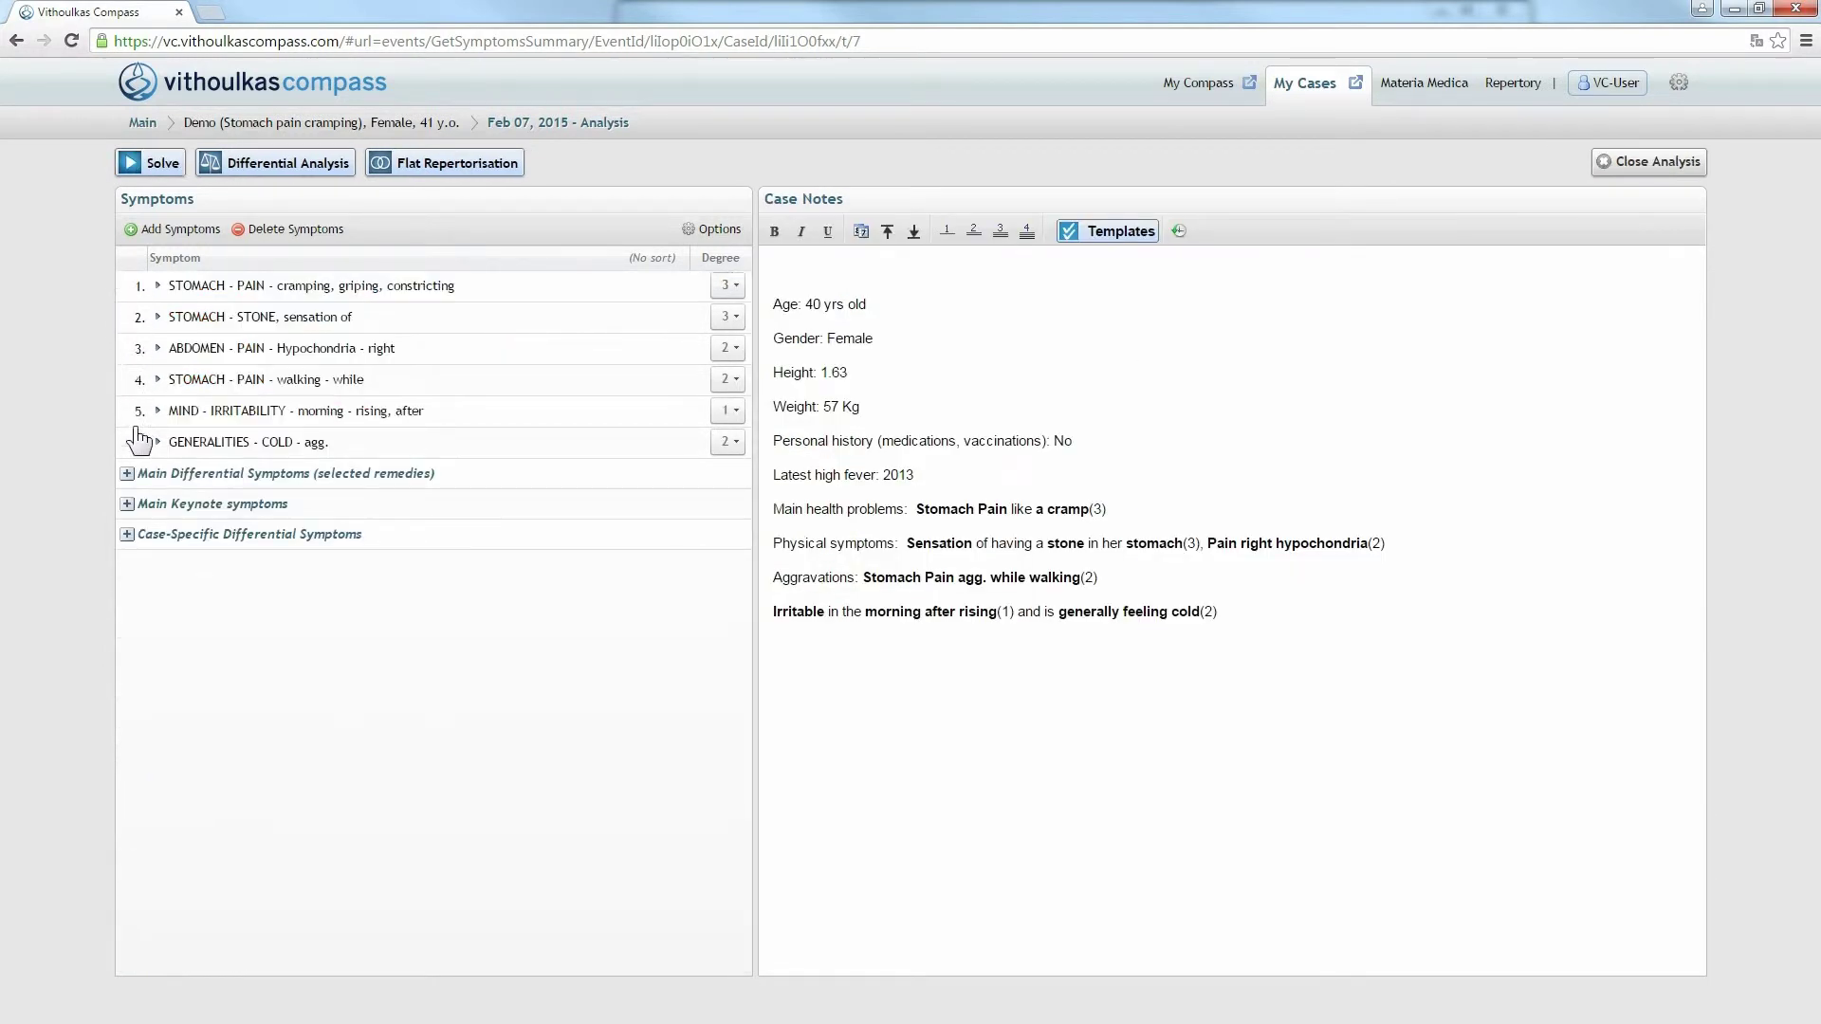
click(126, 504)
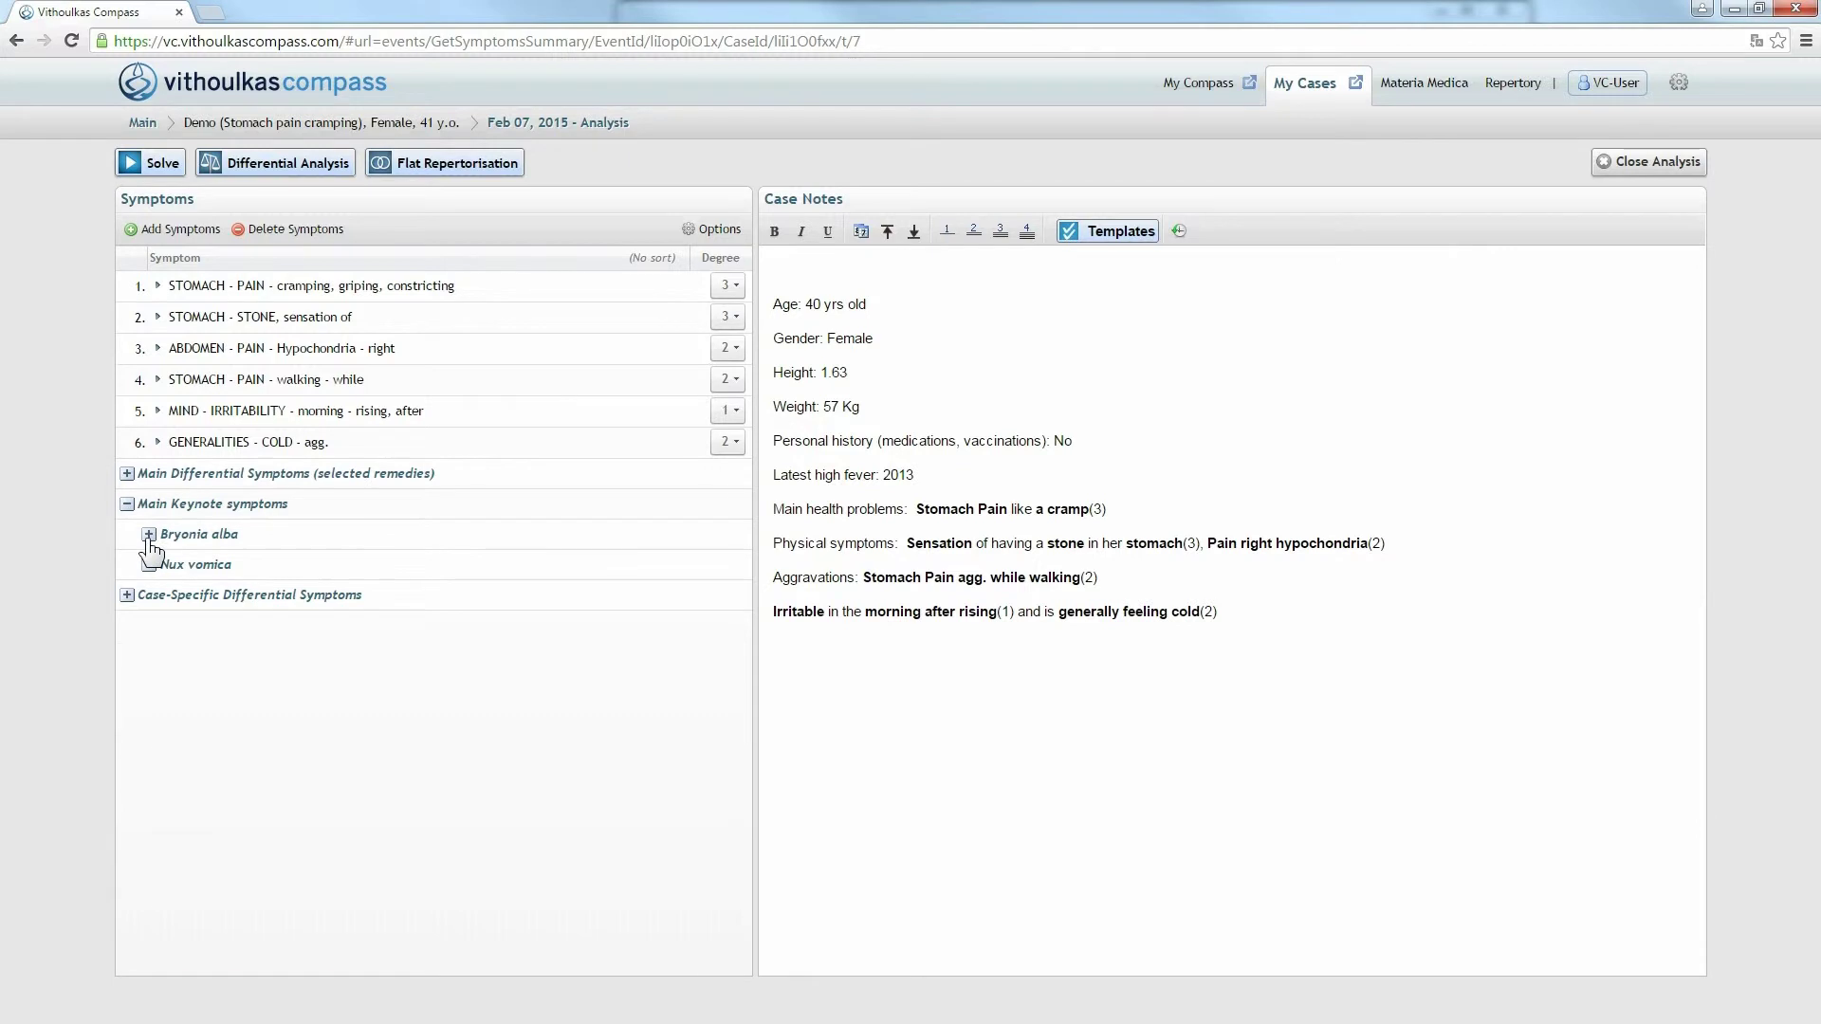
click(149, 536)
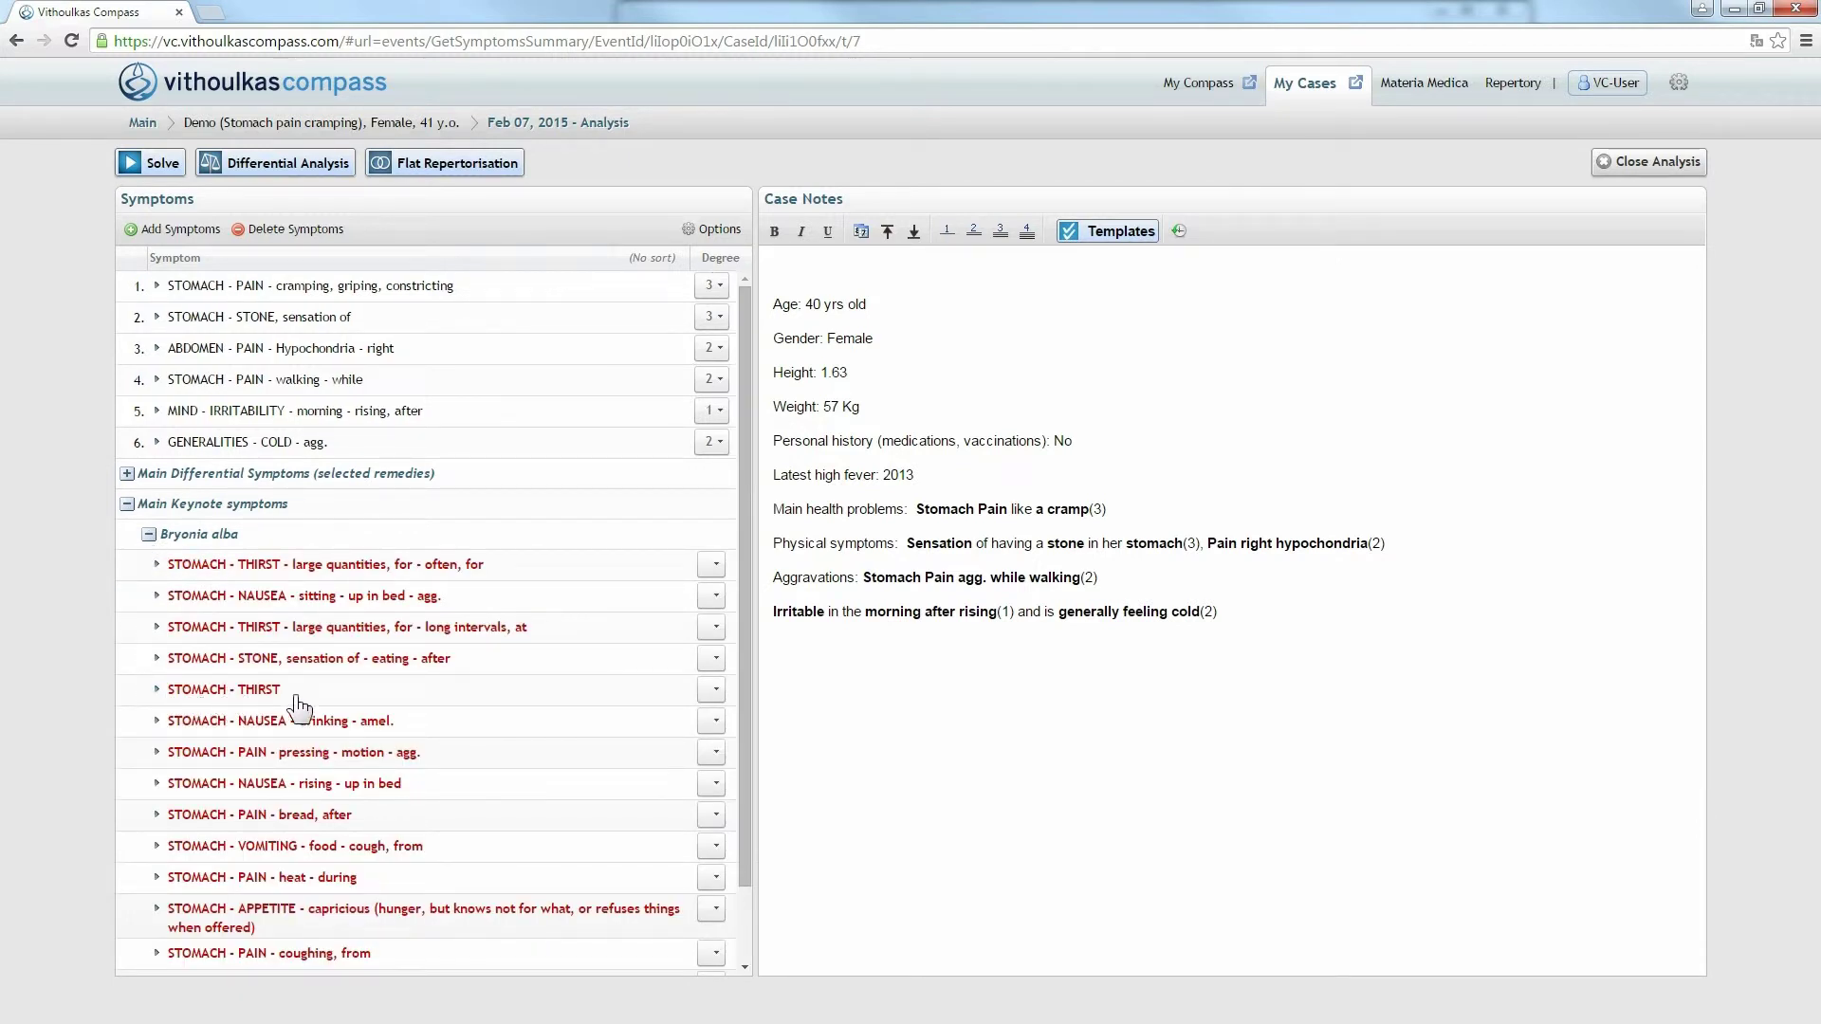
Add keynotes STOMACH - THIRST (Bryonia) and STOMACH - INDIGESTION (Nux), each at degree 1.
click(715, 691)
click(710, 744)
click(149, 535)
click(149, 565)
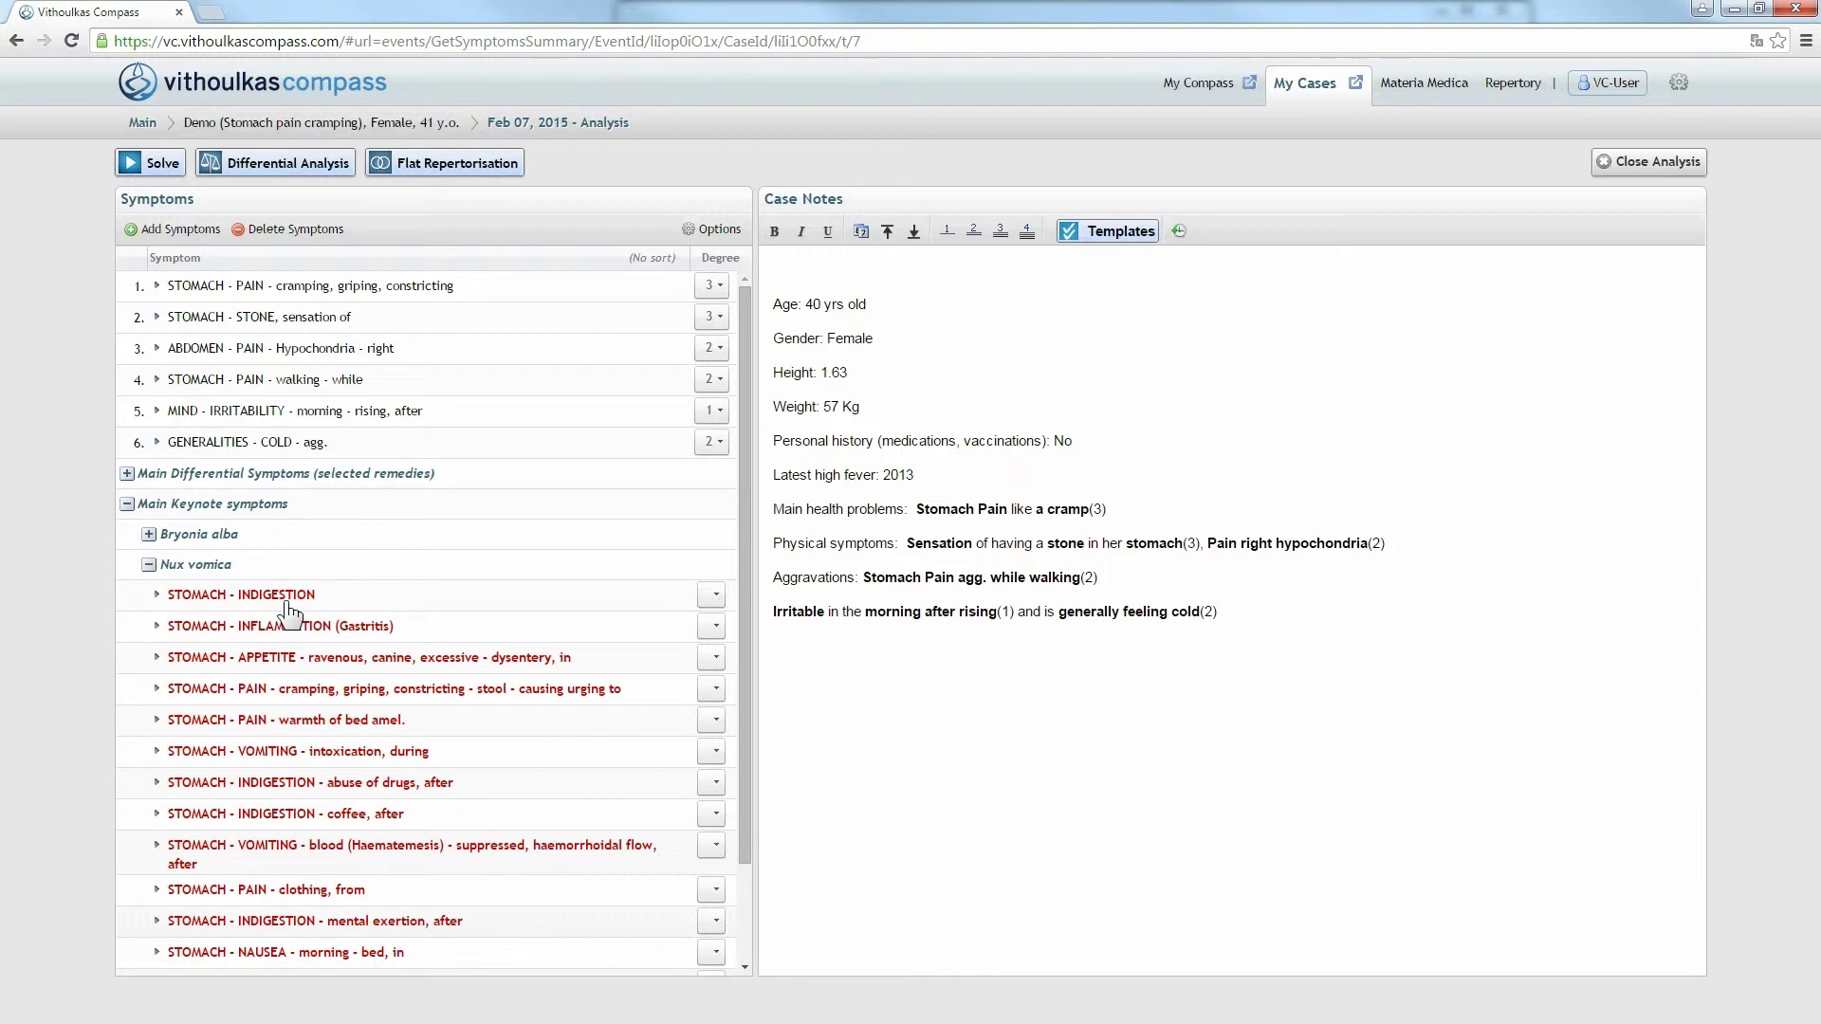
click(713, 595)
click(712, 651)
click(128, 504)
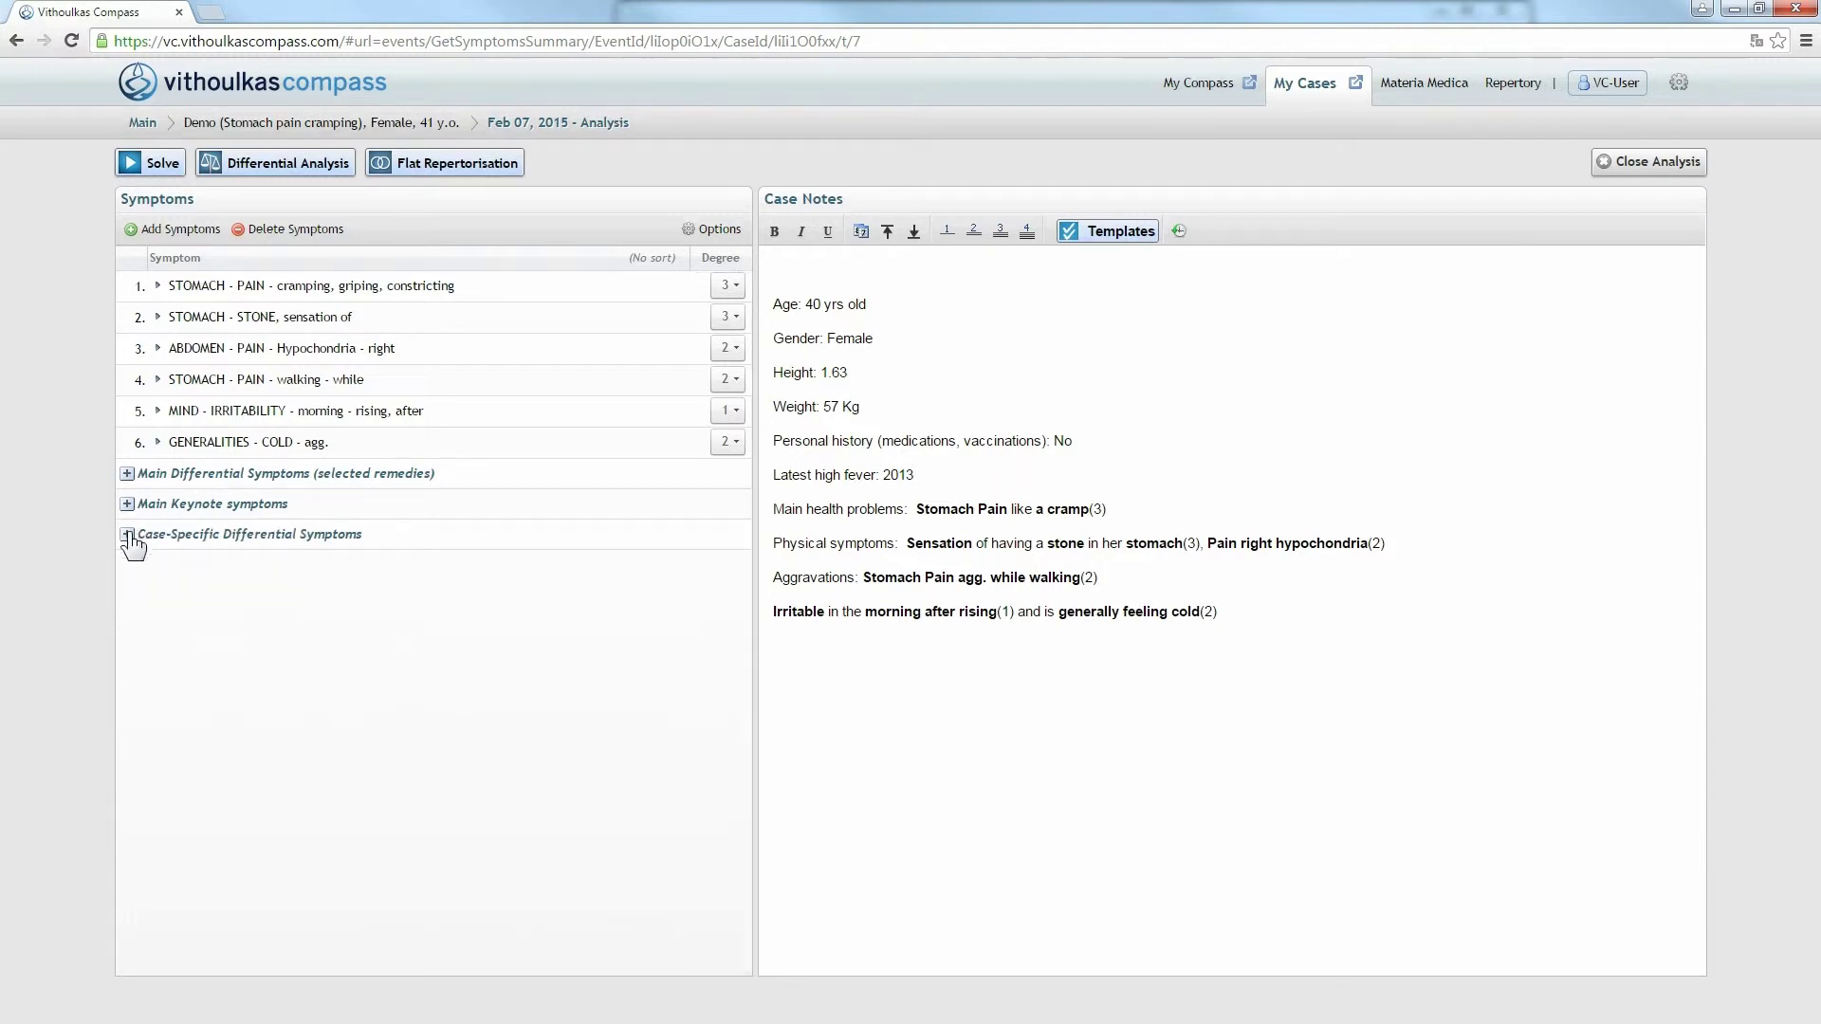
Add the case-specific rubric STOMACH - STONE, sensation of - motion agg. at degree 1.
click(128, 535)
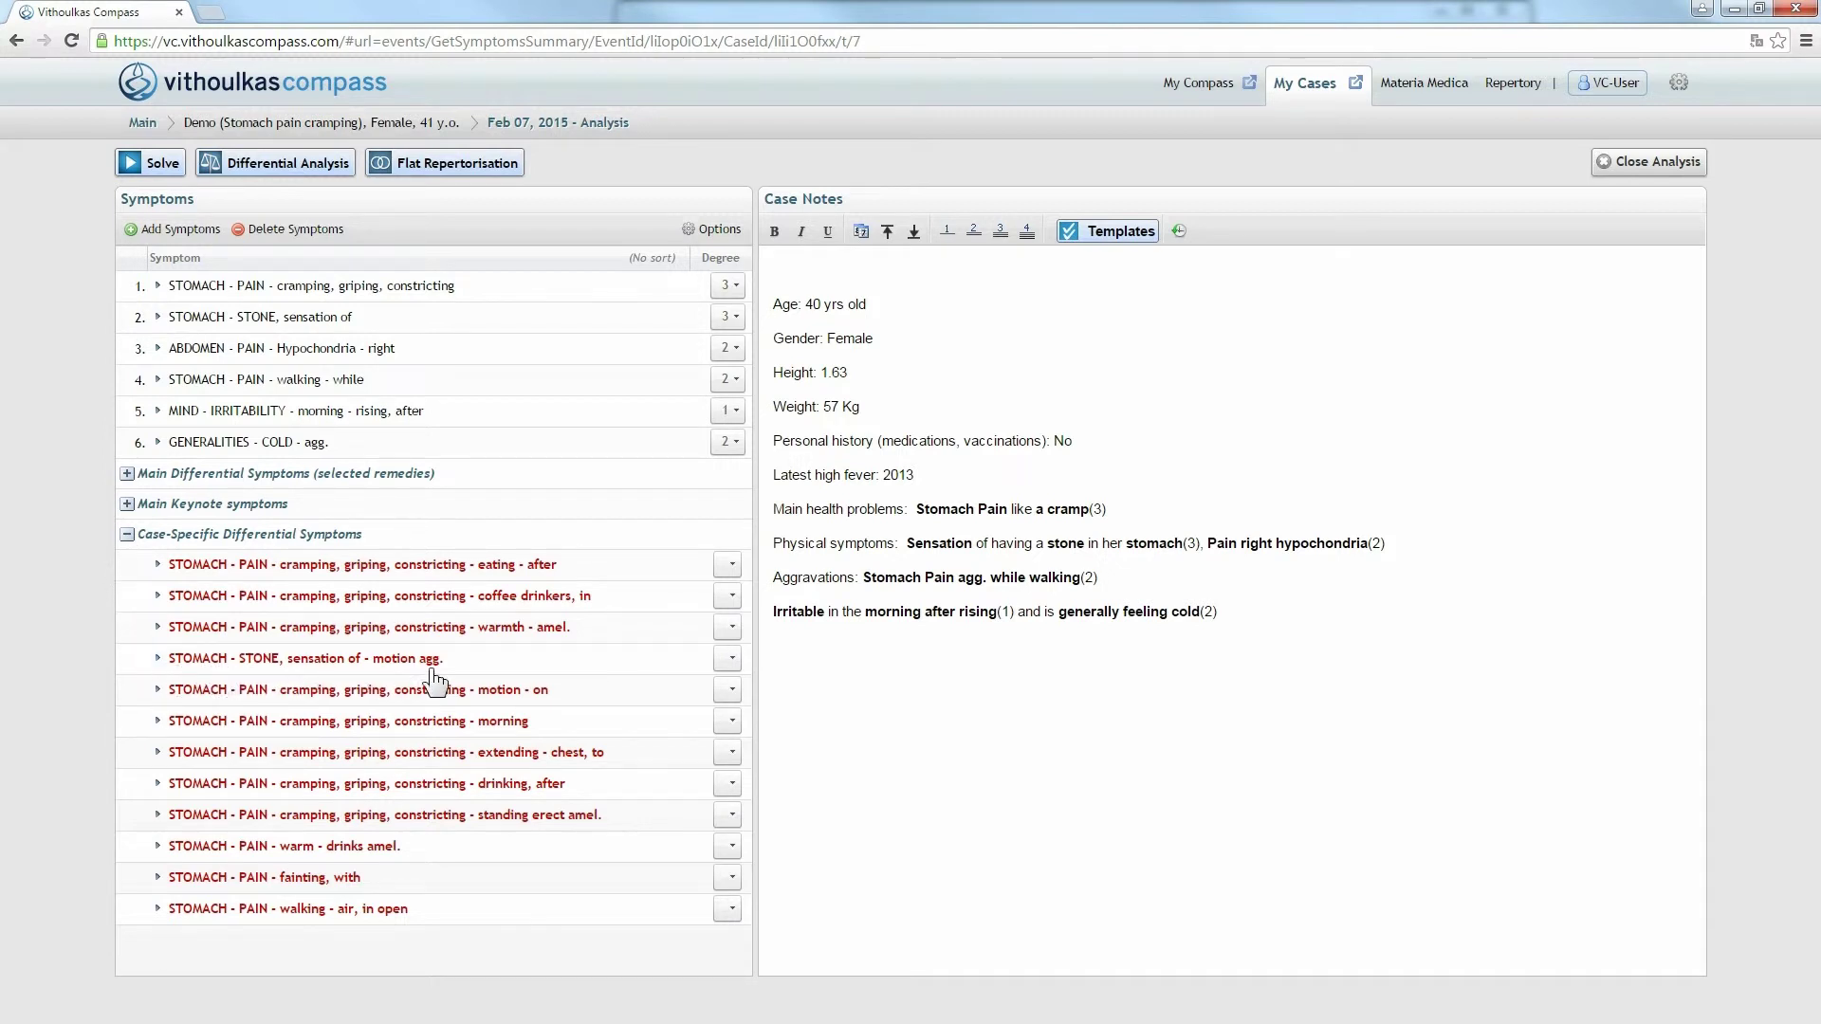
click(730, 660)
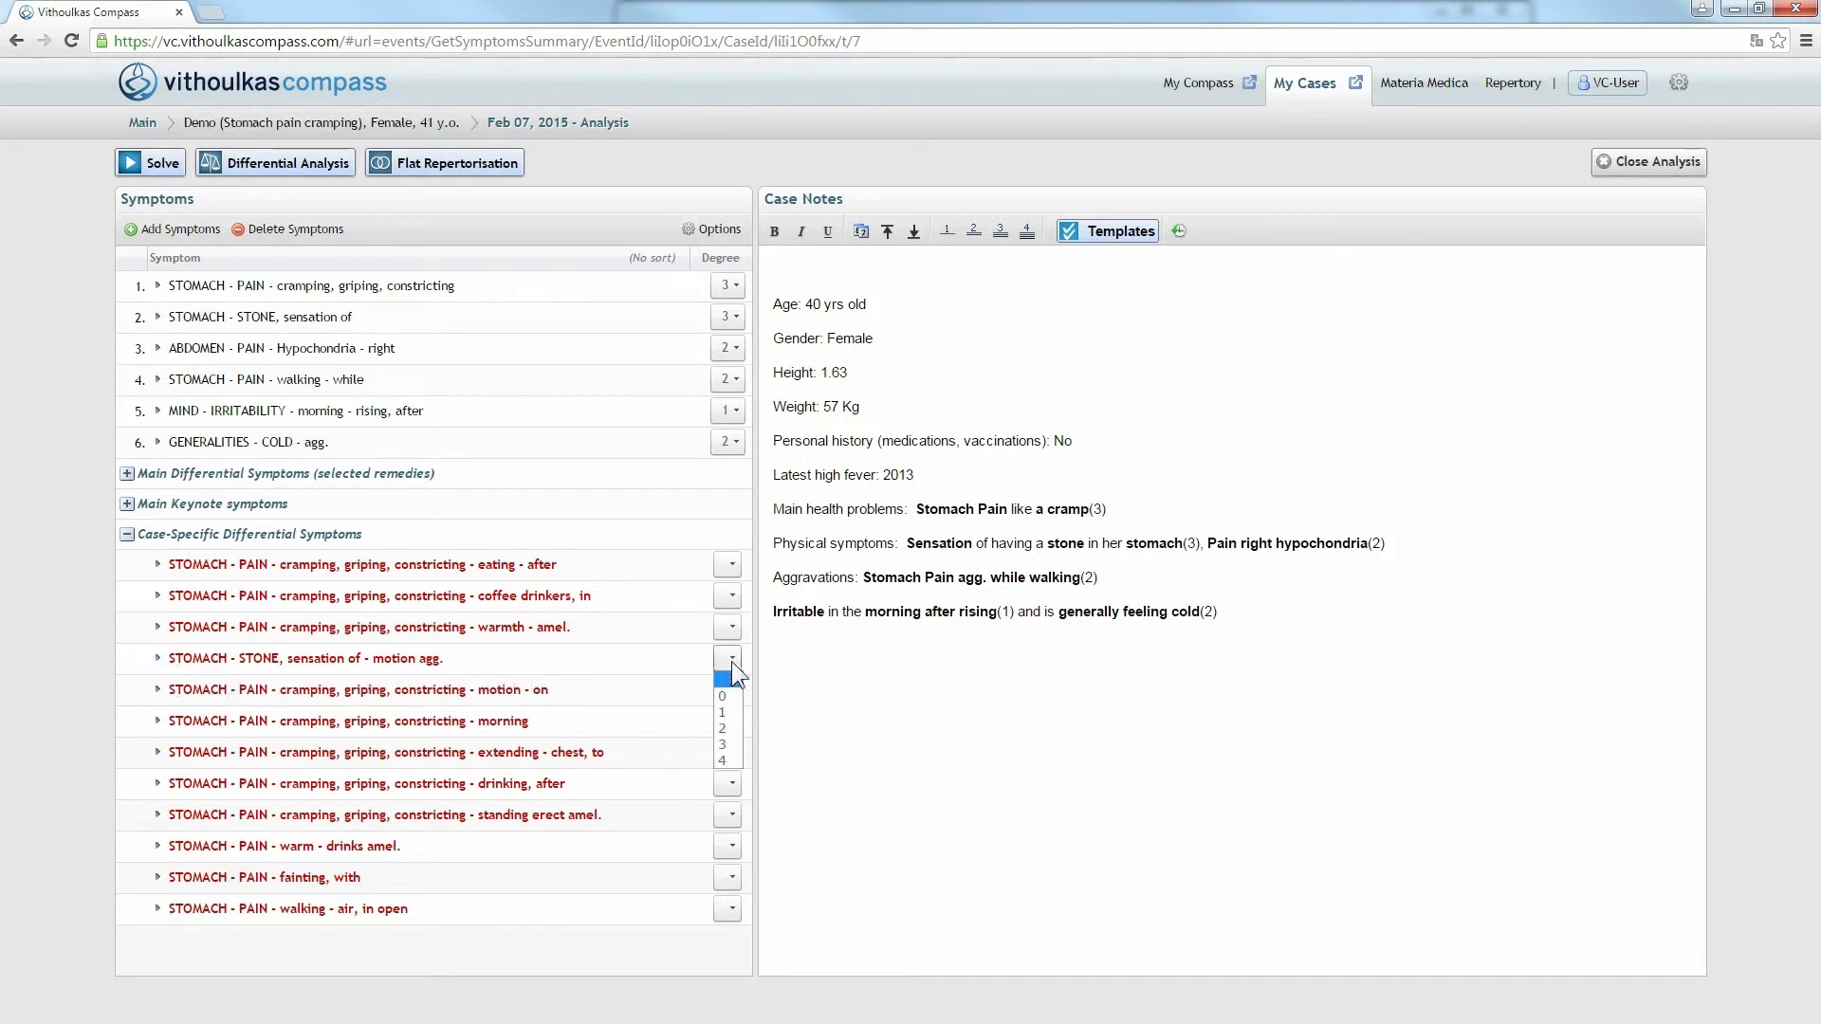
click(733, 709)
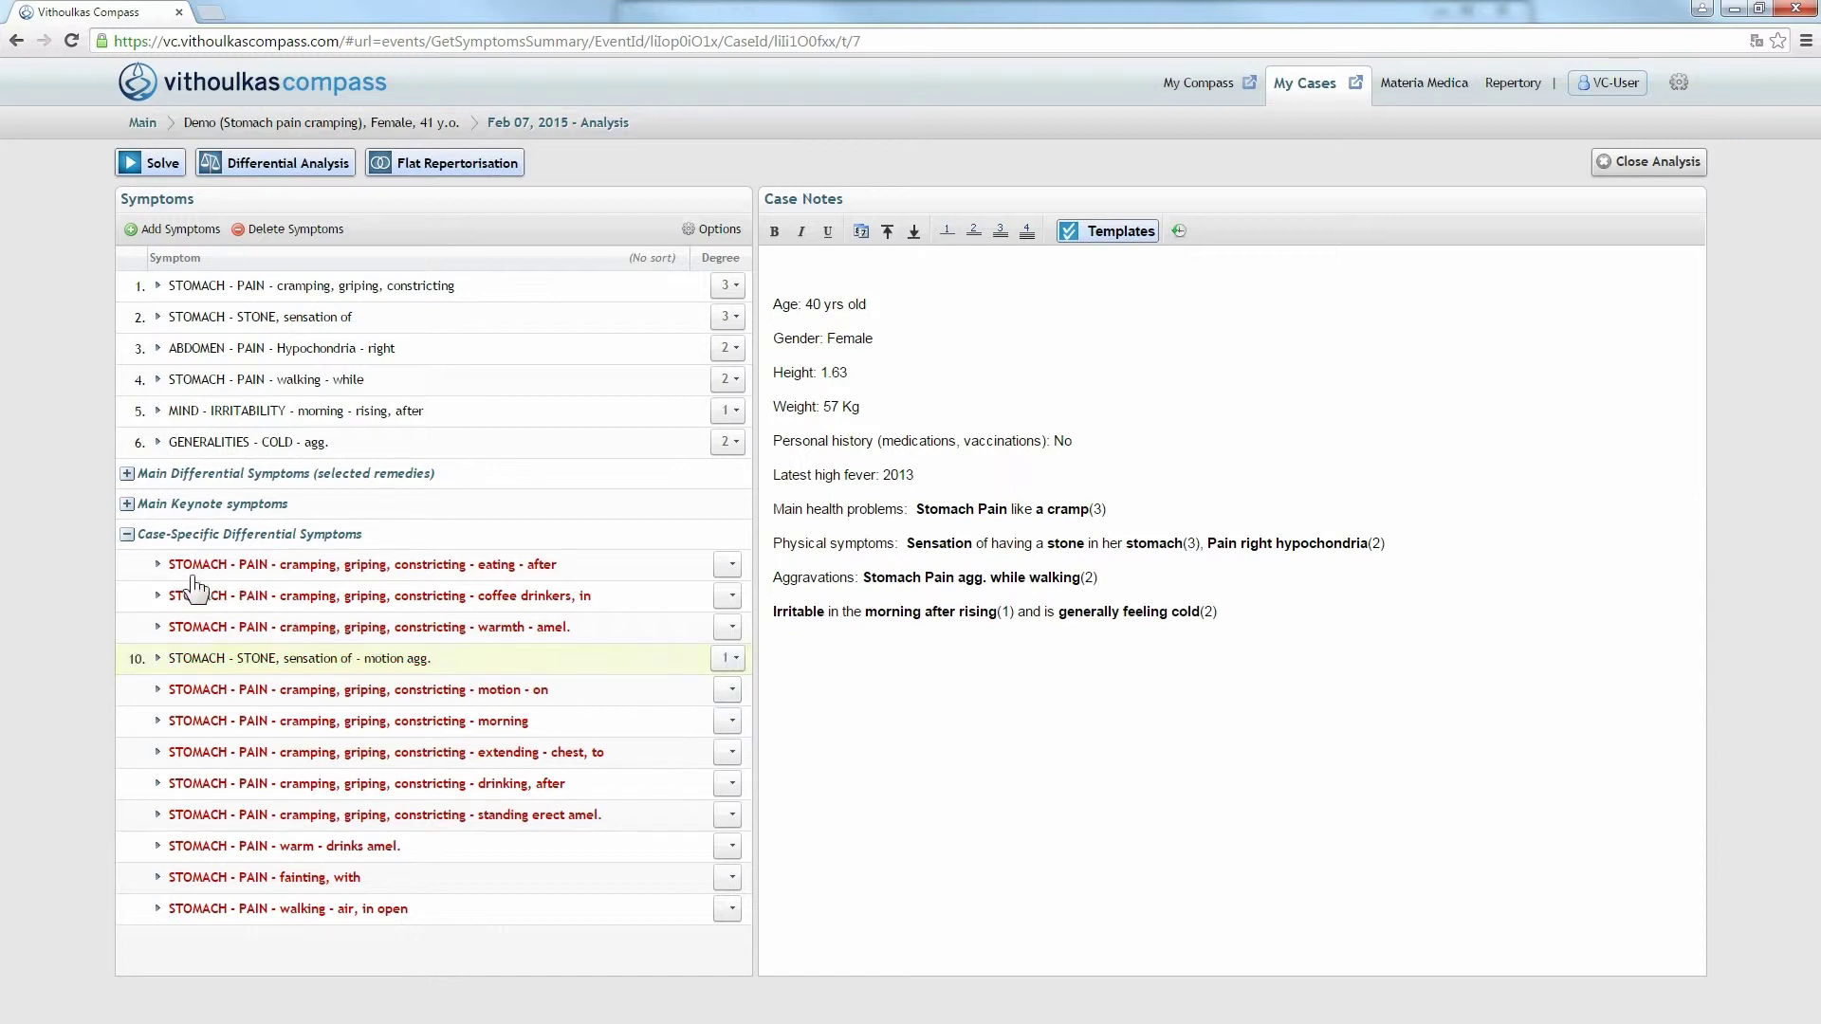
click(127, 535)
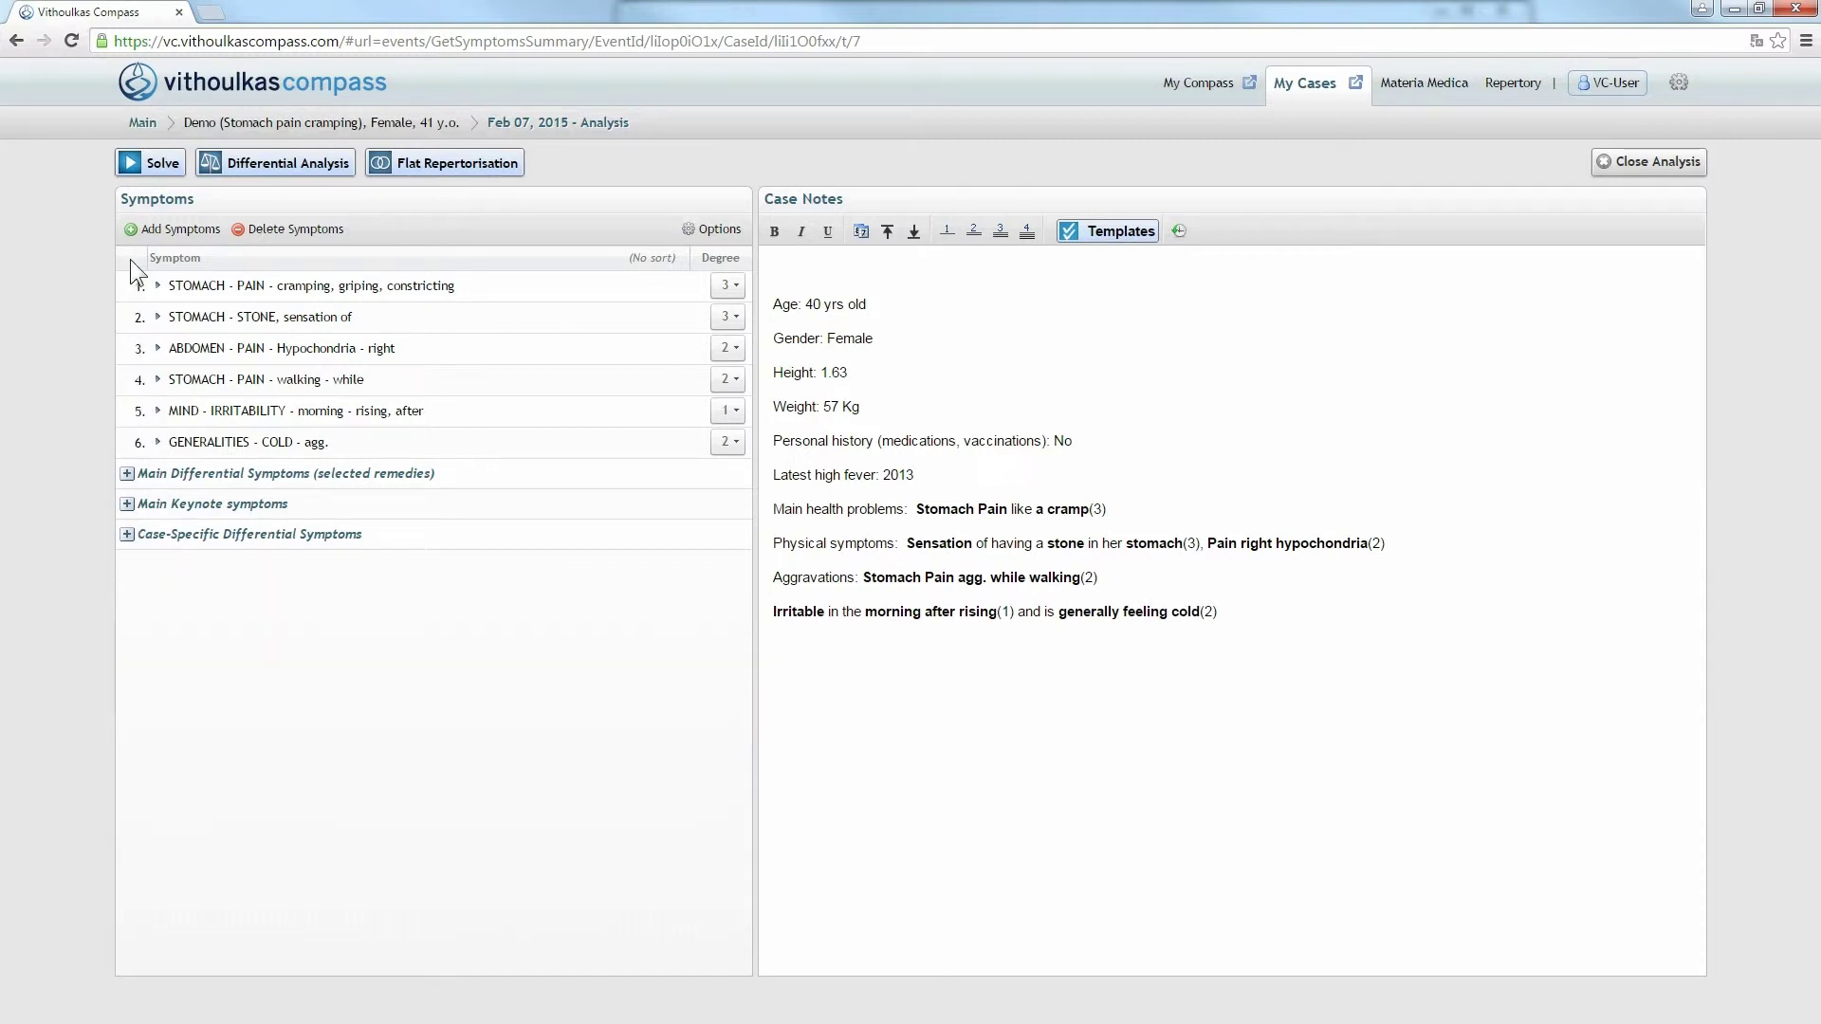
Solve the case again and enter the keyword food for the differential analysis.
click(132, 168)
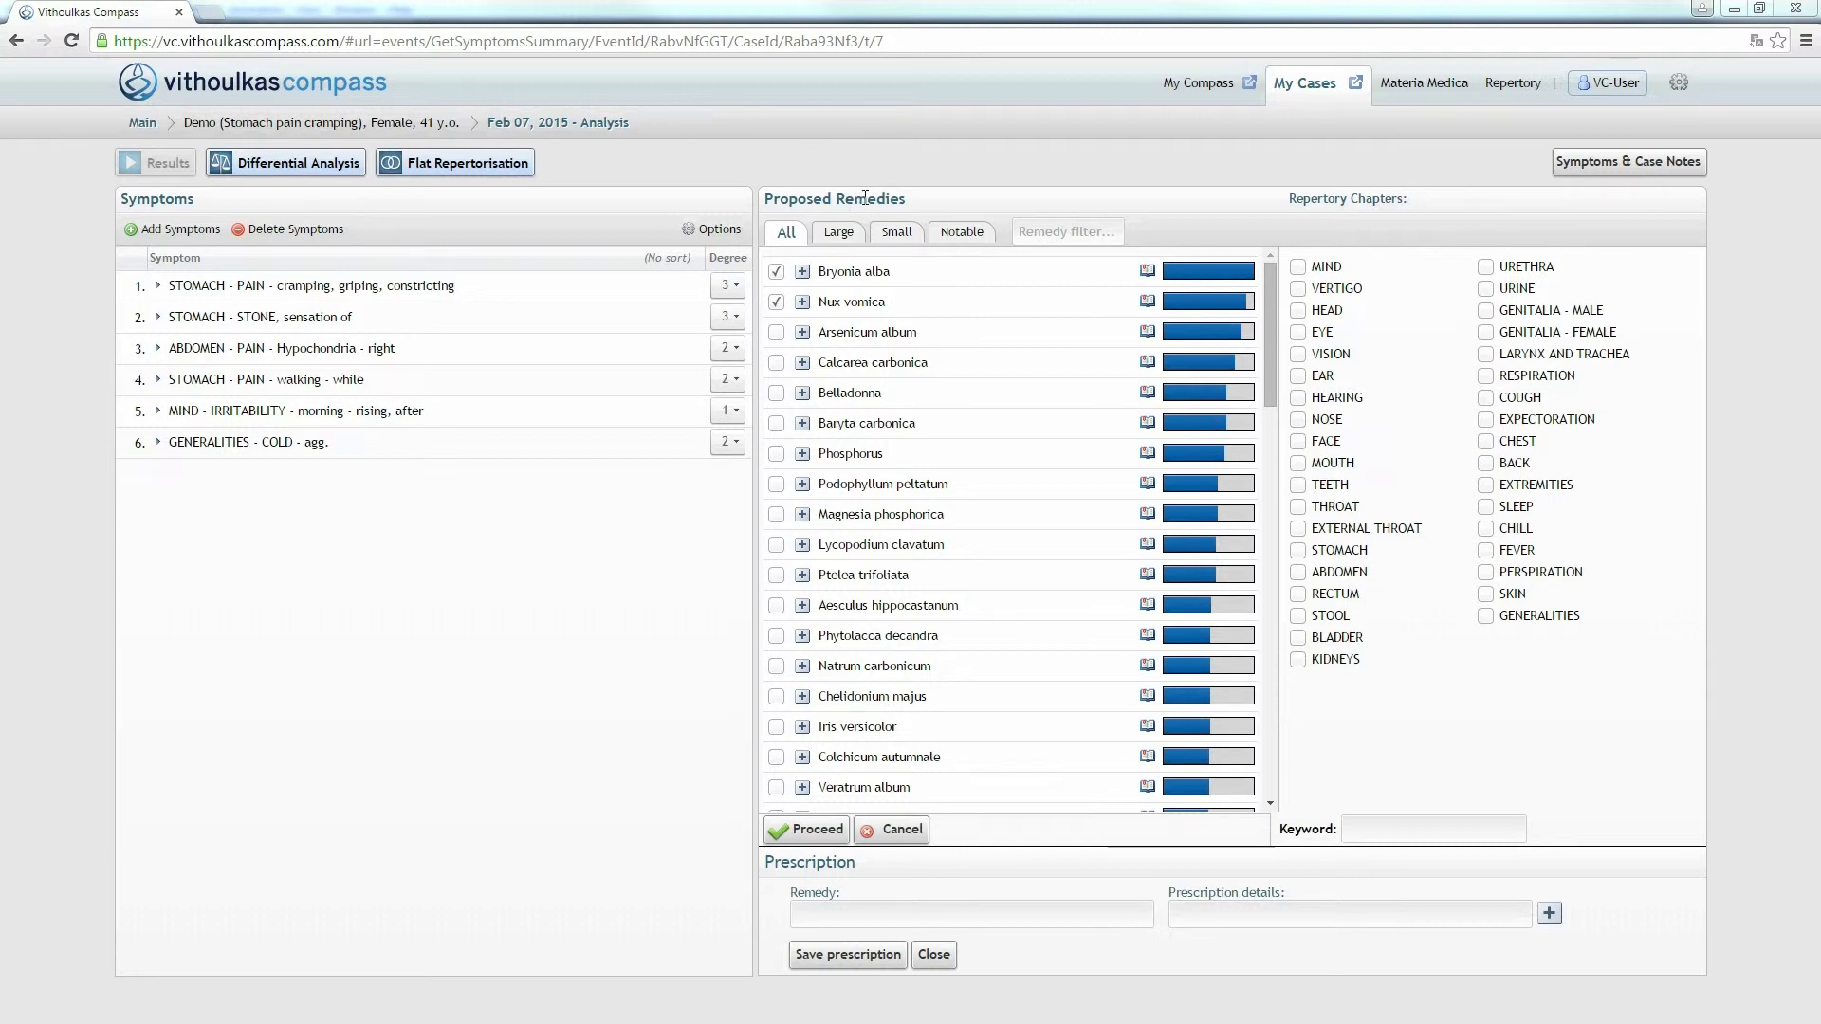
click(1374, 824)
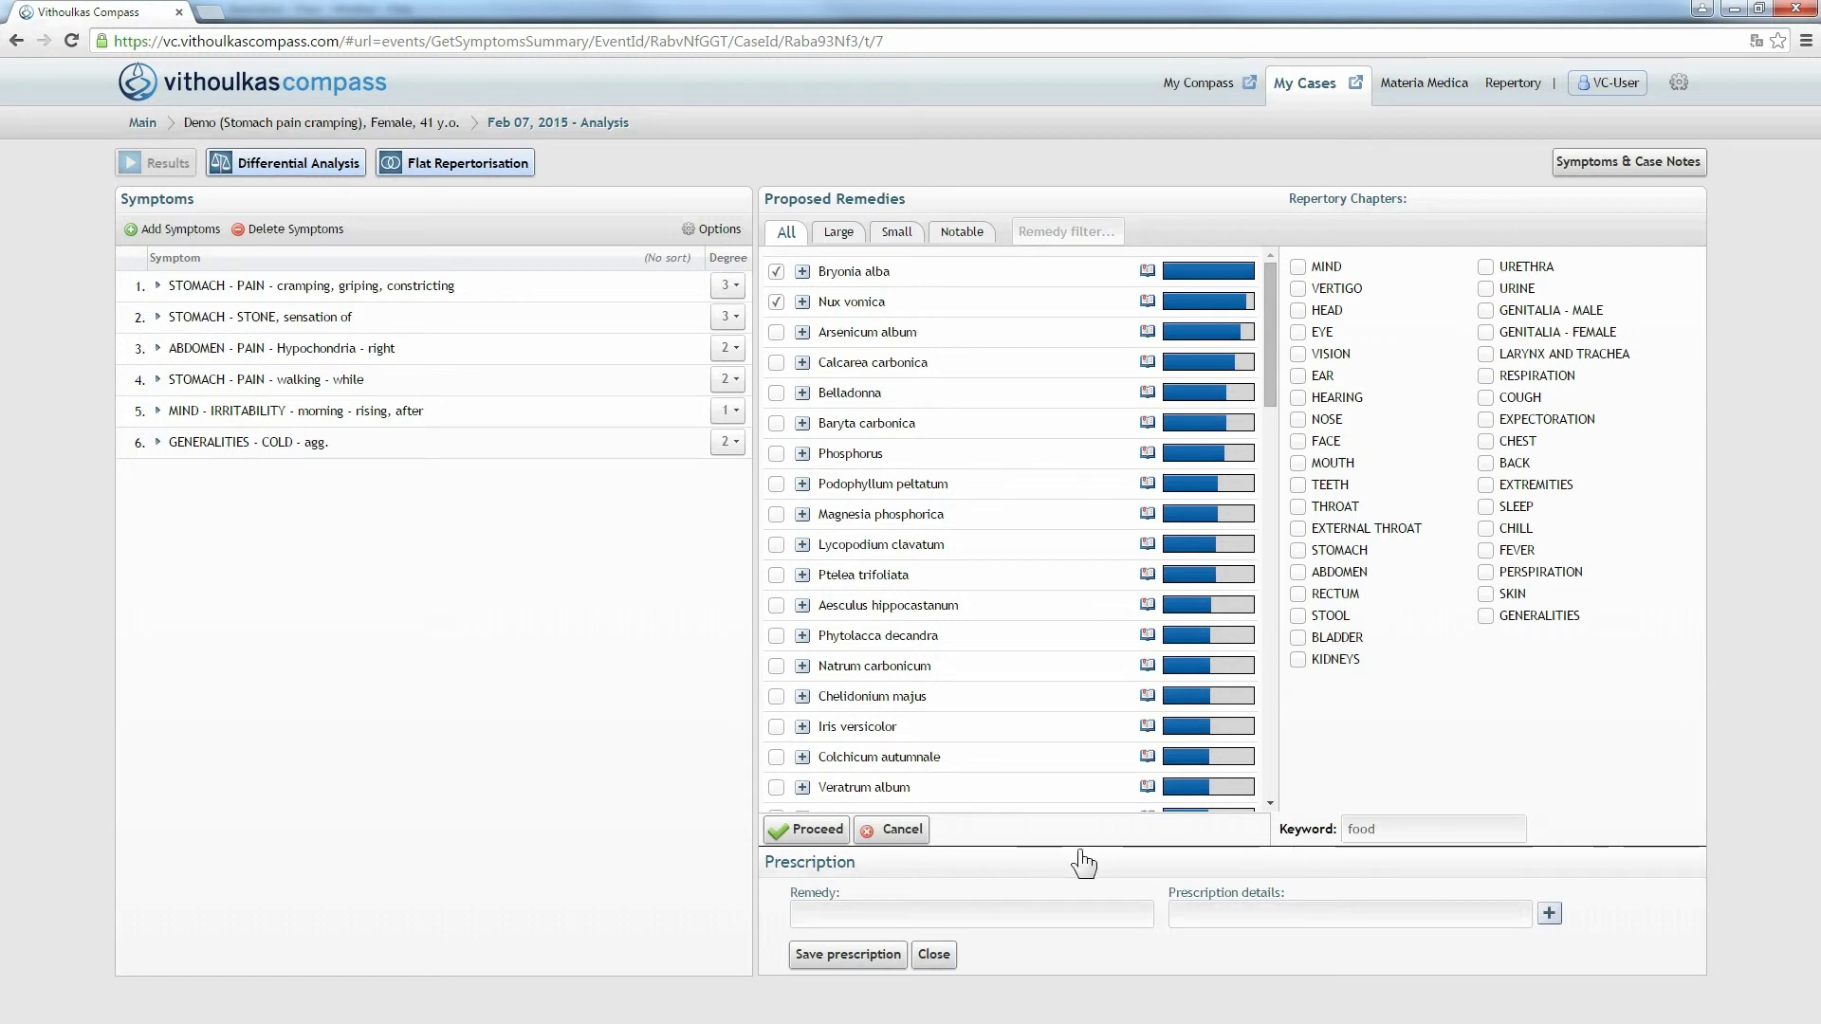
Generate the food-filtered differentials and give GENERALITIES - FOOD and DRINKS - warm drinks - desire degree 3.
click(822, 838)
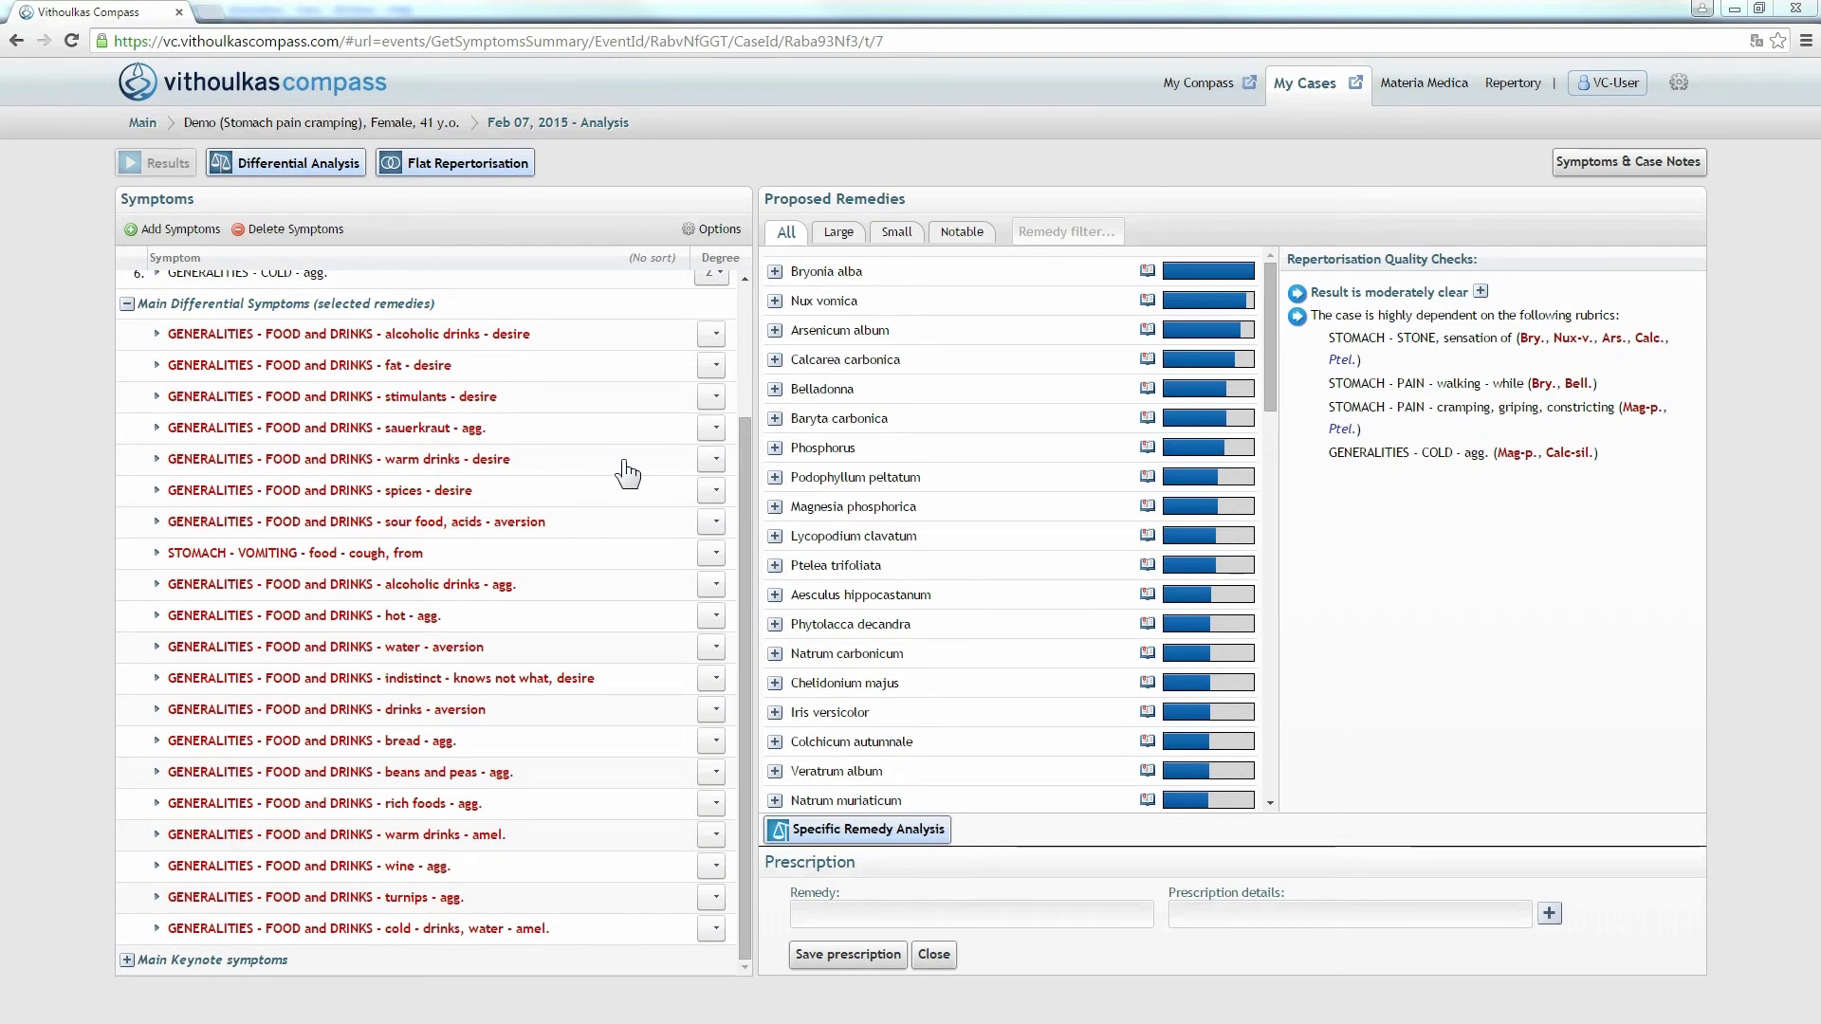
click(712, 461)
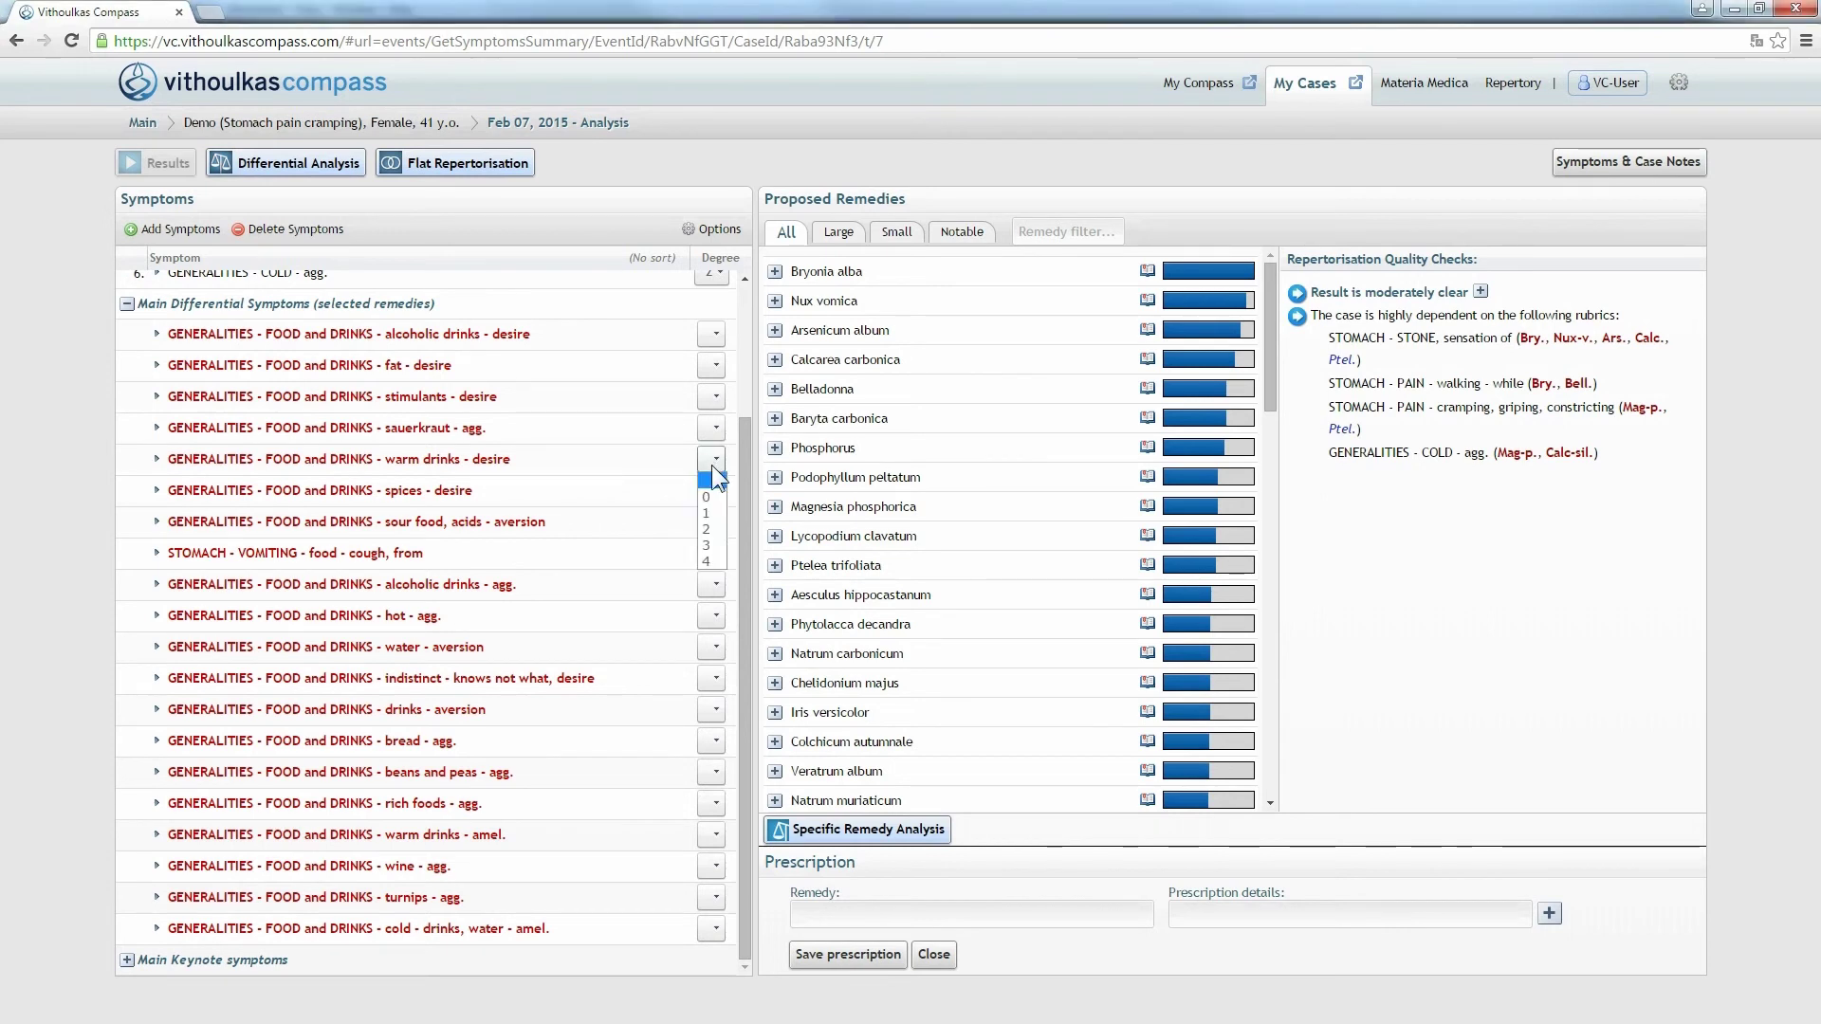
click(707, 545)
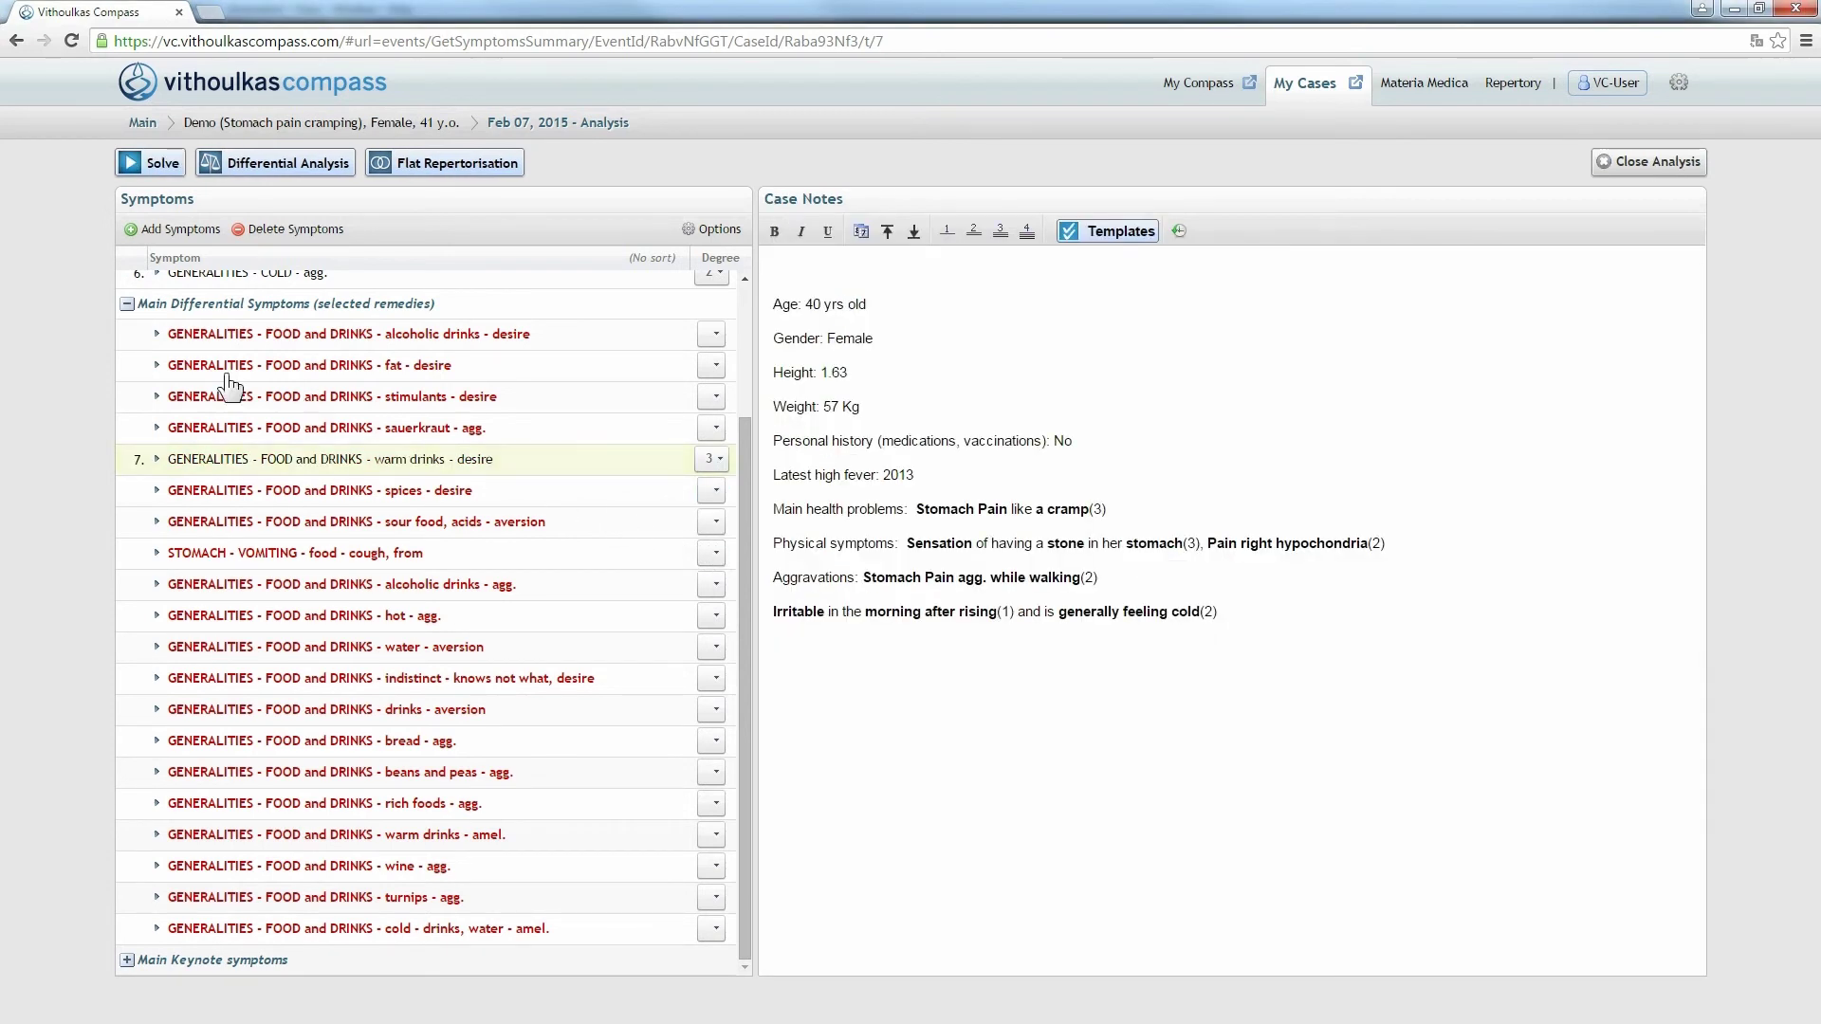
click(126, 304)
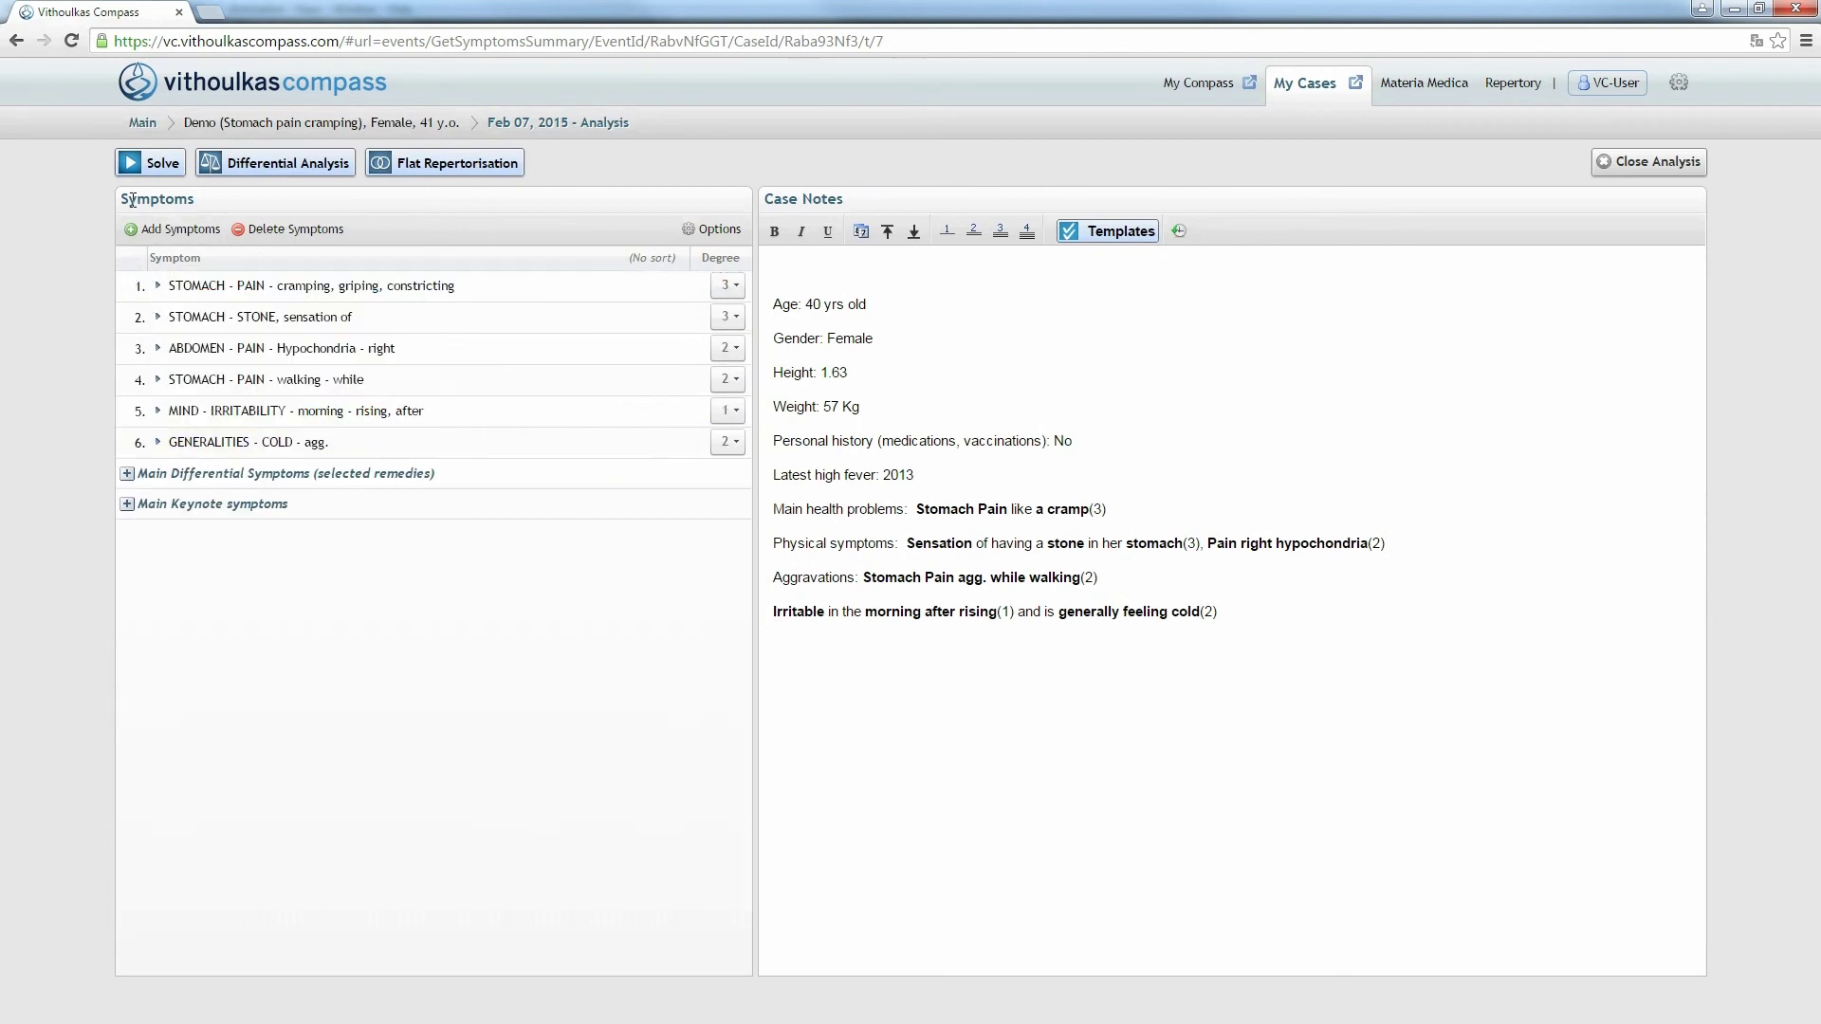